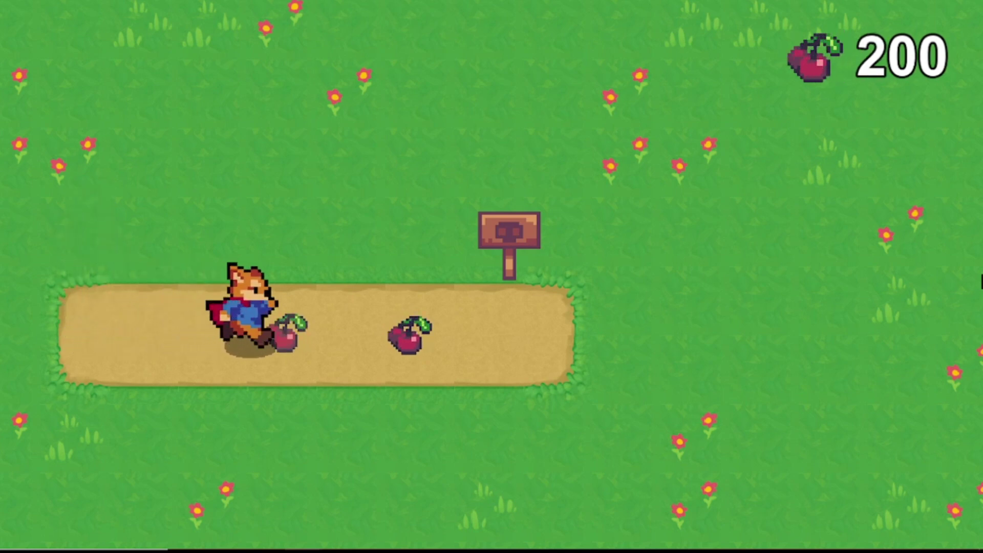
key("Right")
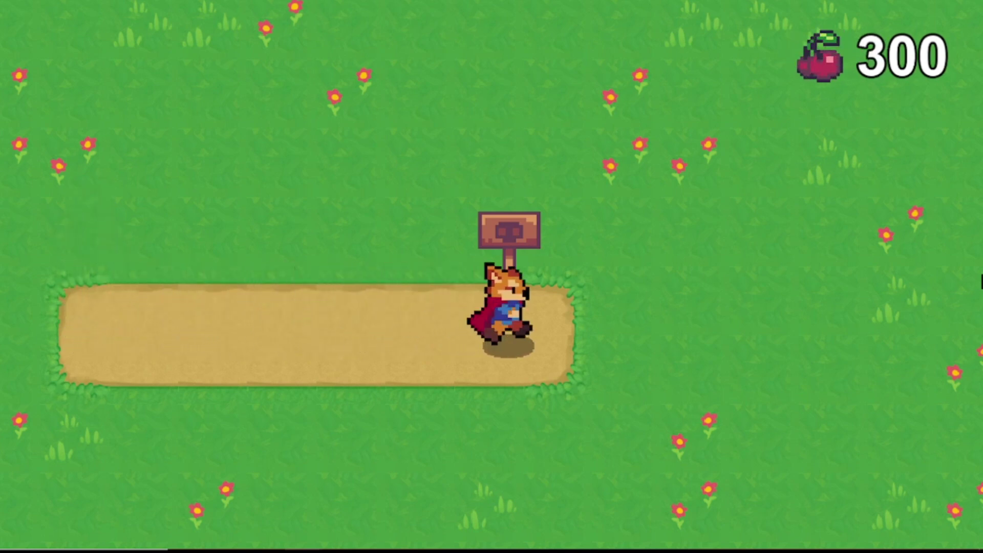
Walk the fox over the cherries until the counter reads 300, then up to the sign
key("Up")
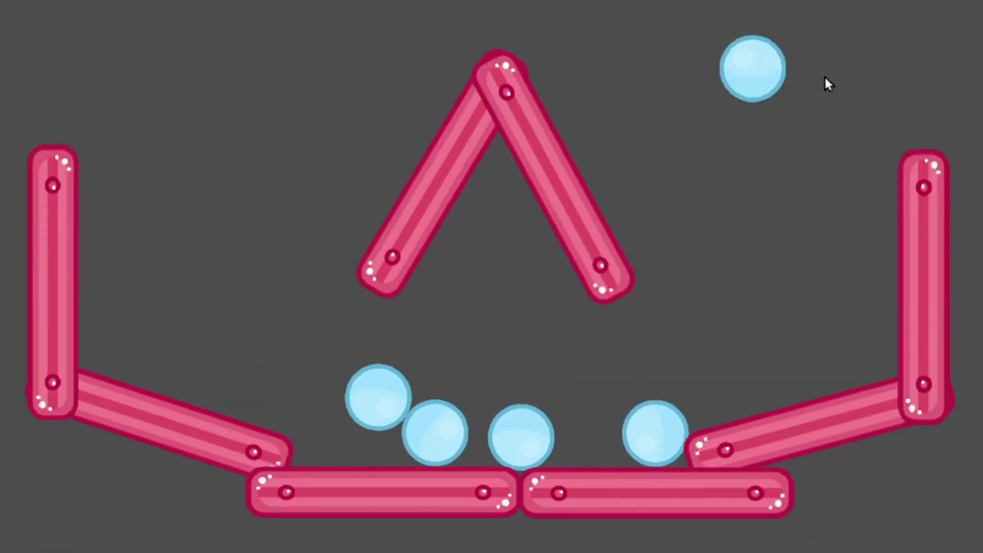
Drop an extra ball into the running Area Override demo
left_click(629, 34)
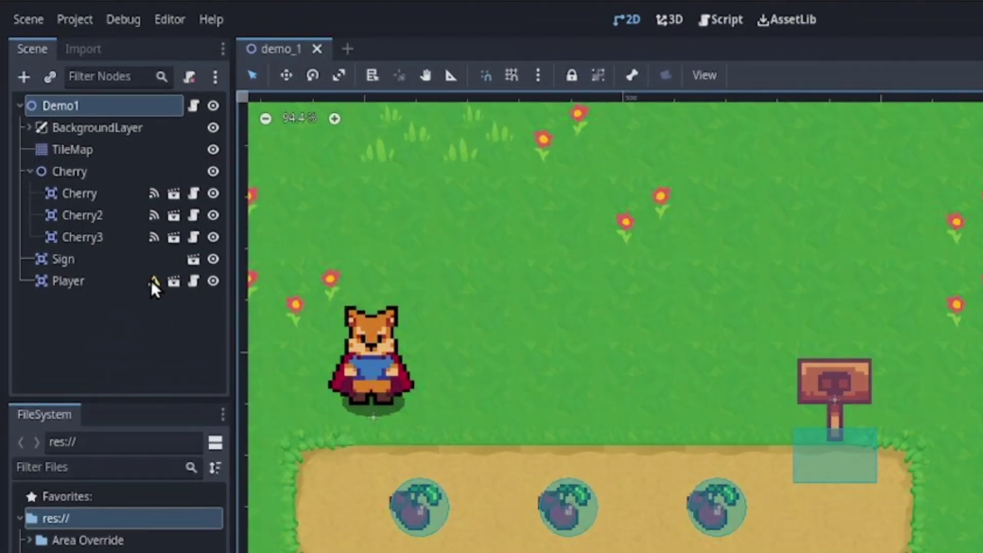
Check the Player's missing-shape warning, then walk the fox over the cherries without collecting any
left_click(153, 281)
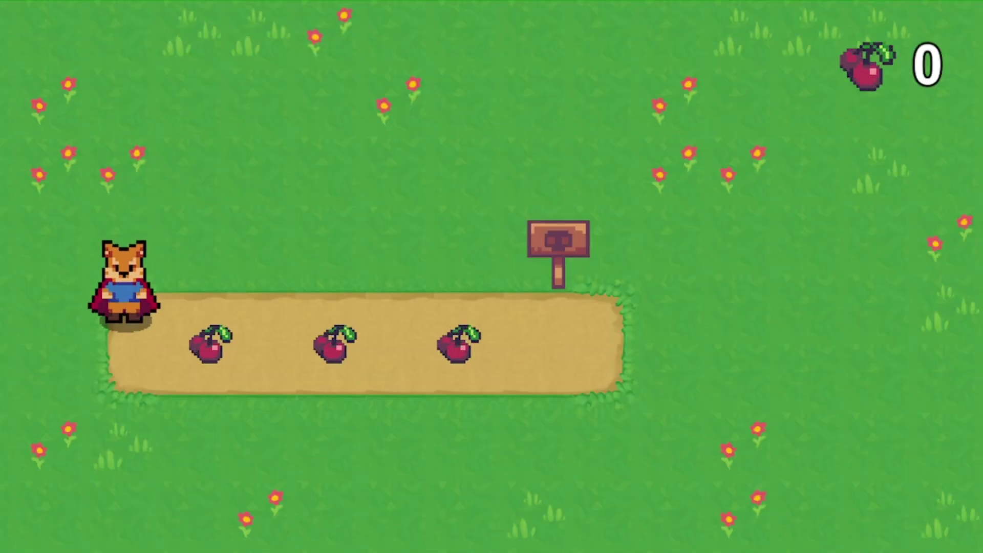
key("Right")
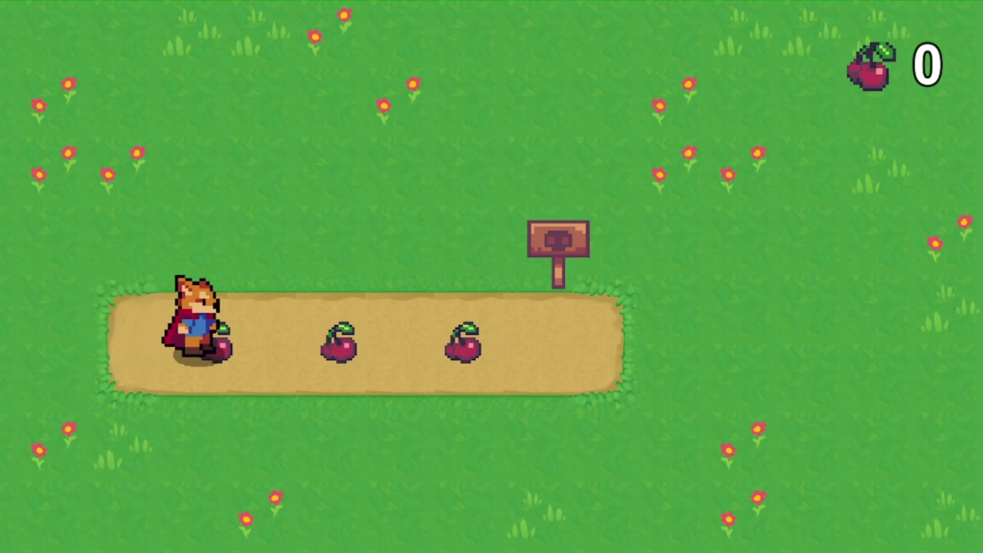
key("Right")
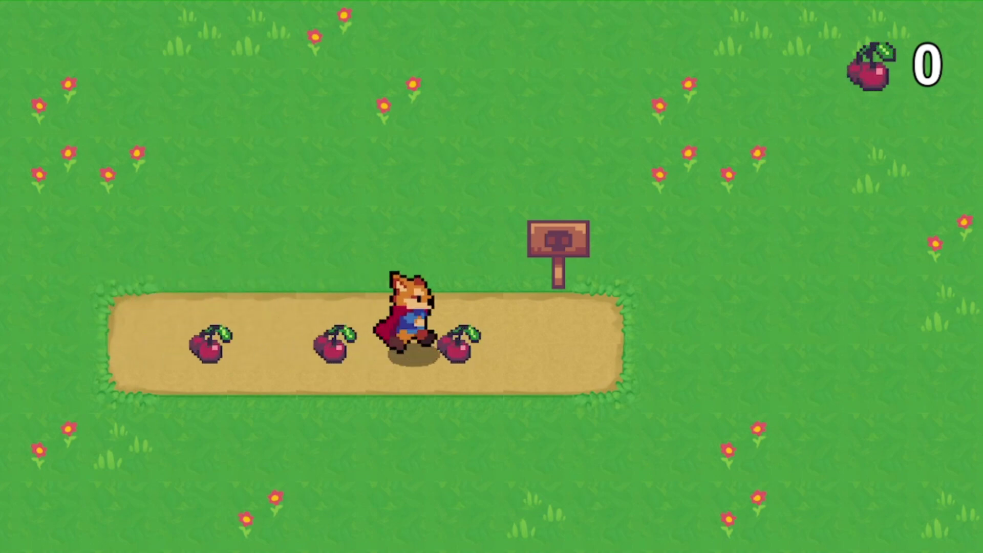
key("Right")
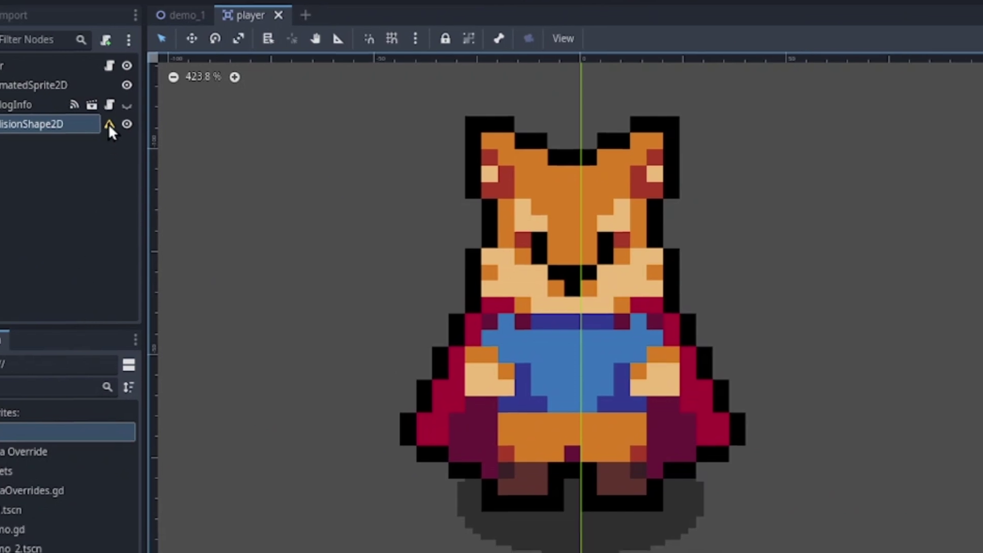
Check CollisionShape2D's warning and give it a new CapsuleShape2D around the fox's feet
left_click(171, 150)
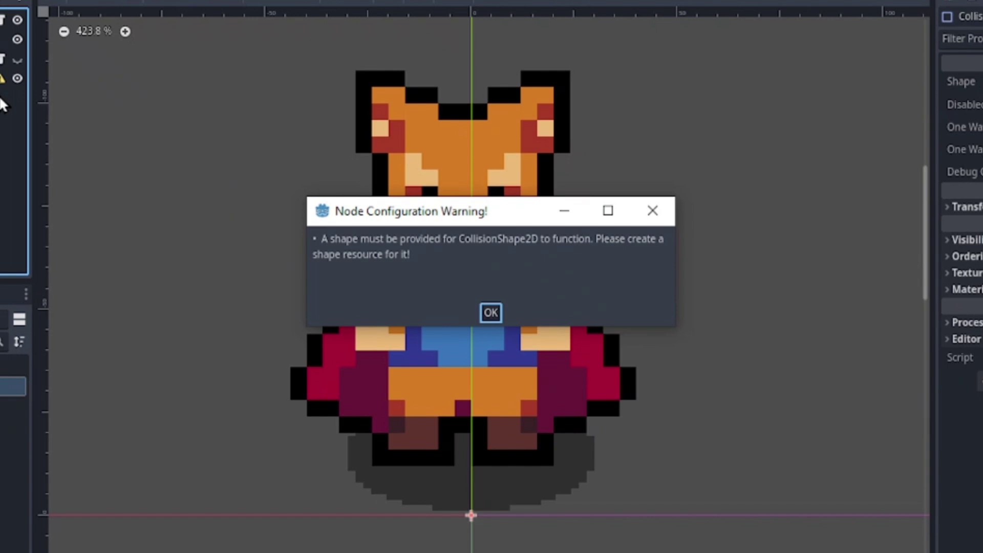
key("Return")
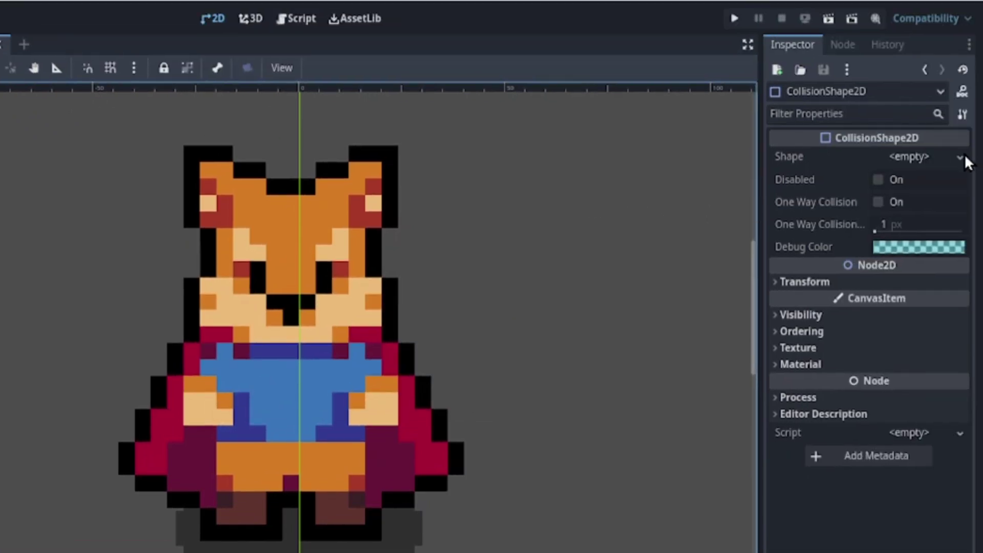
left_click(961, 158)
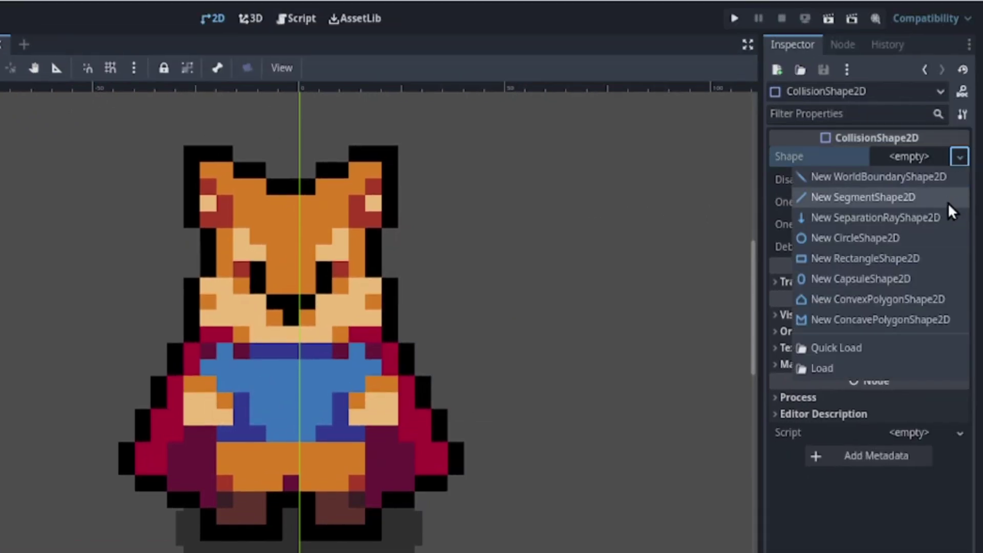
left_click(955, 282)
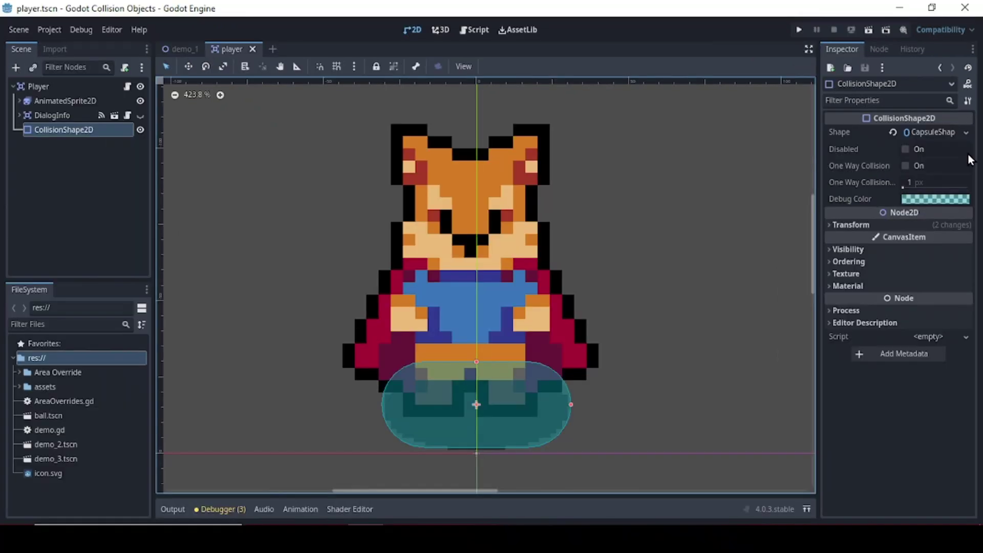
left_click(51, 84)
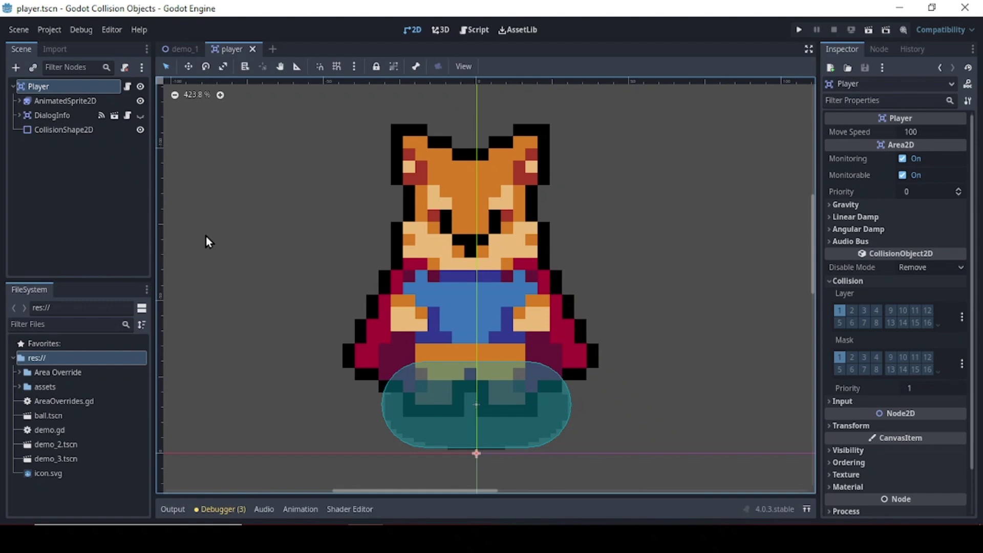
left_click(46, 30)
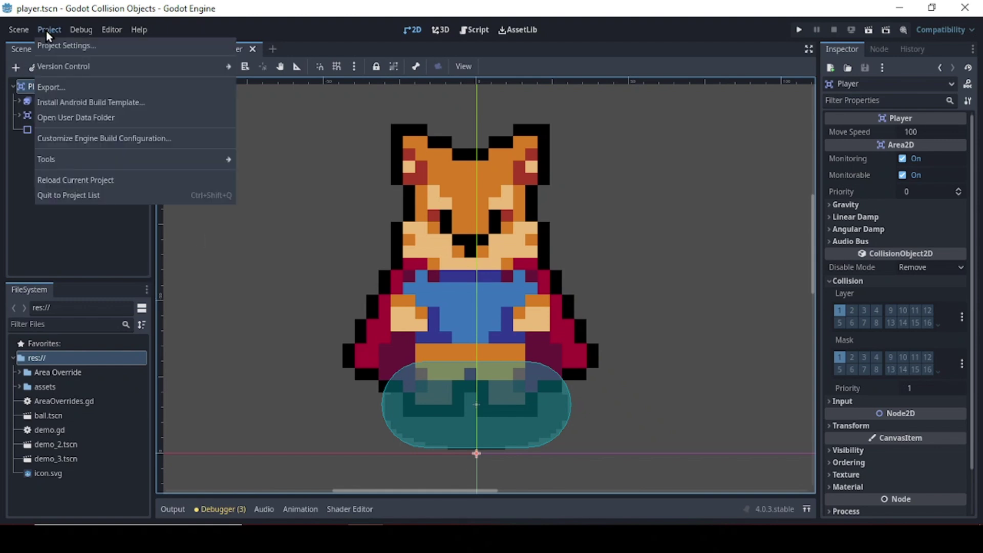
left_click(43, 41)
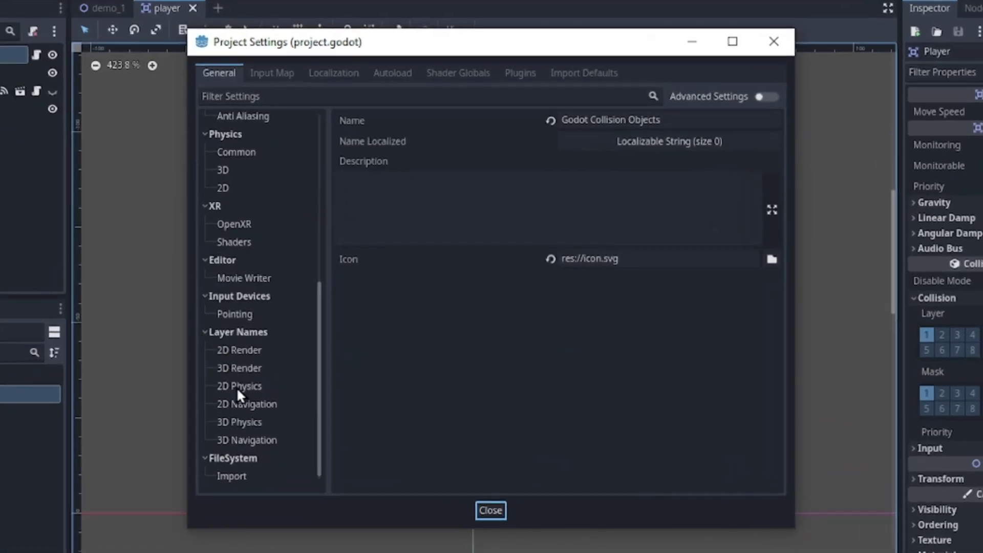
left_click(288, 352)
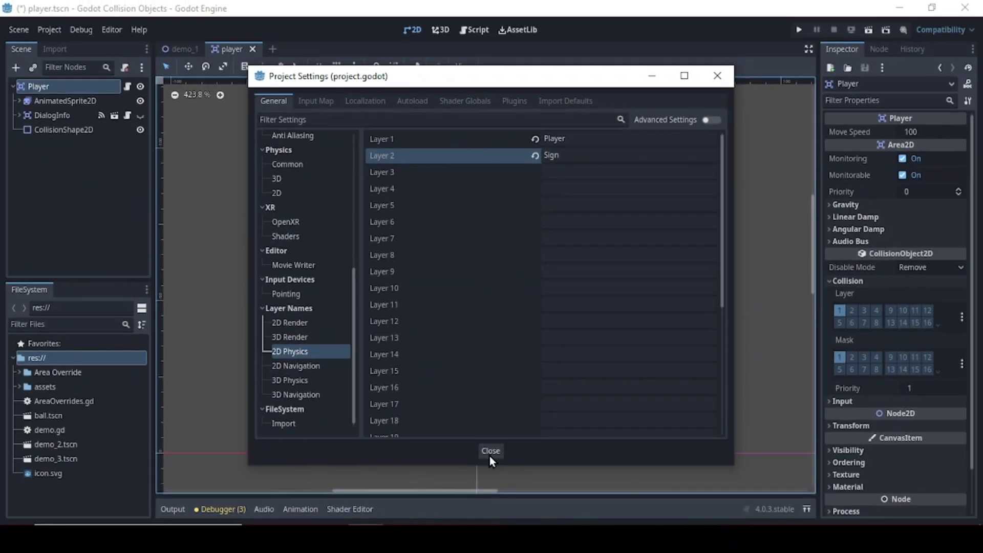
left_click(489, 486)
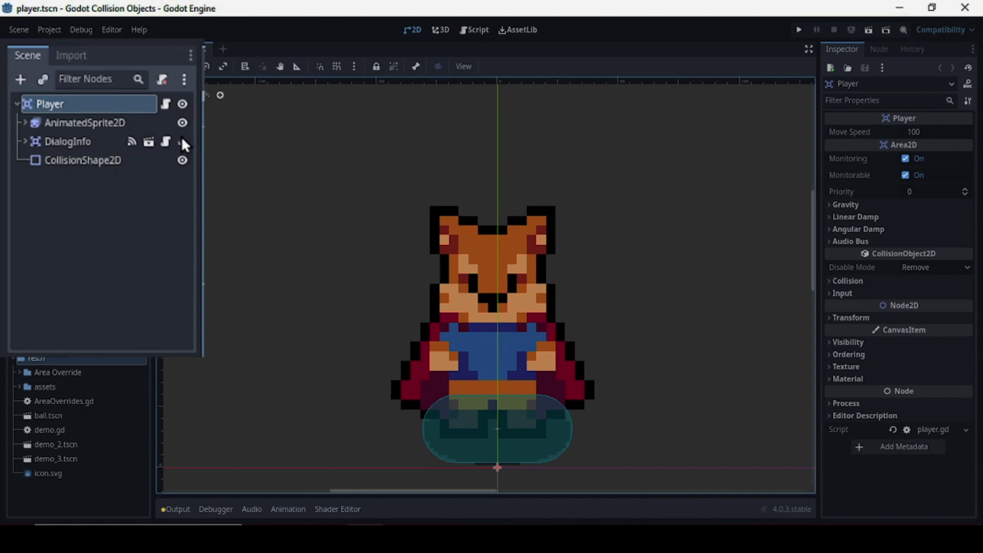
Toggle the DialogInfo speech bubble on and off, then open dialog_info.gd from its area_entered signal
left_click(140, 115)
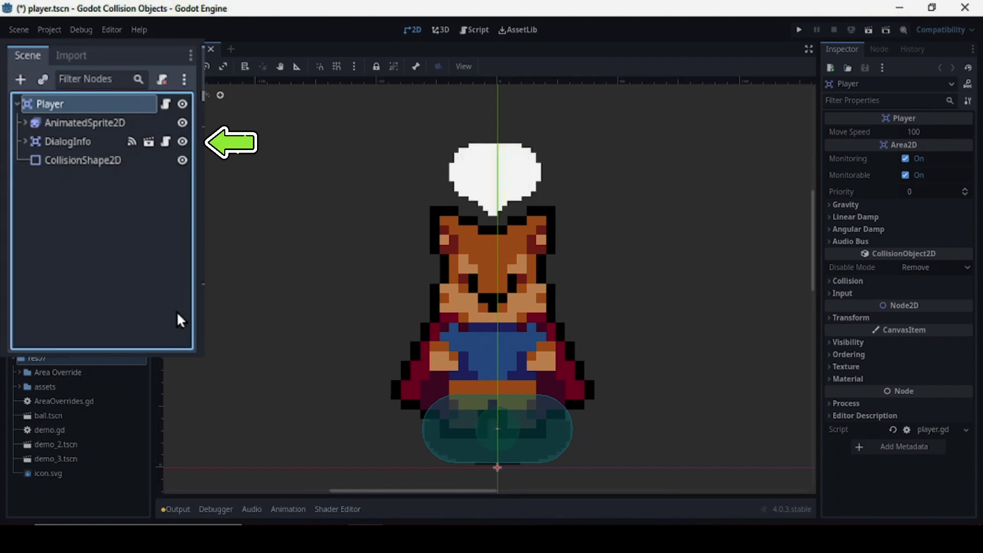
left_click(140, 116)
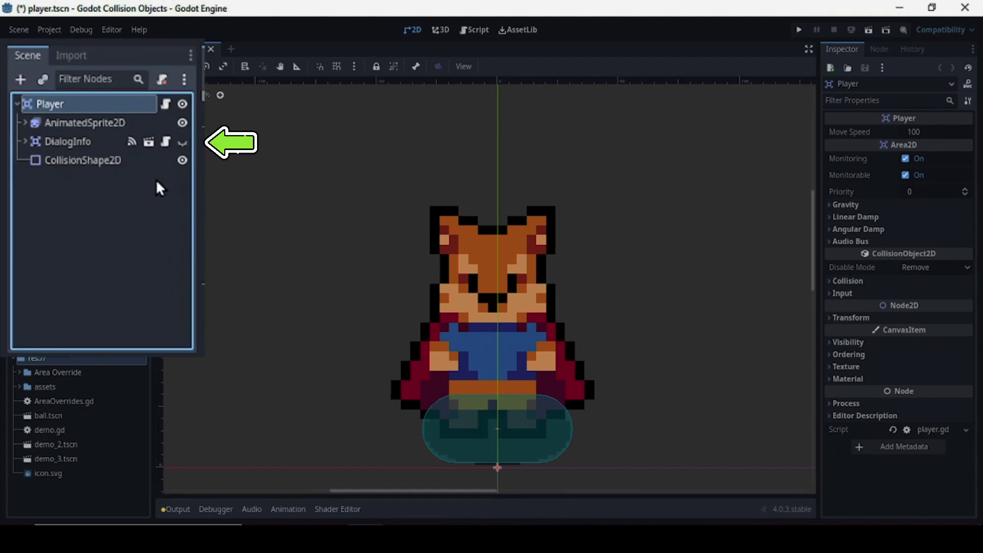
left_click(101, 116)
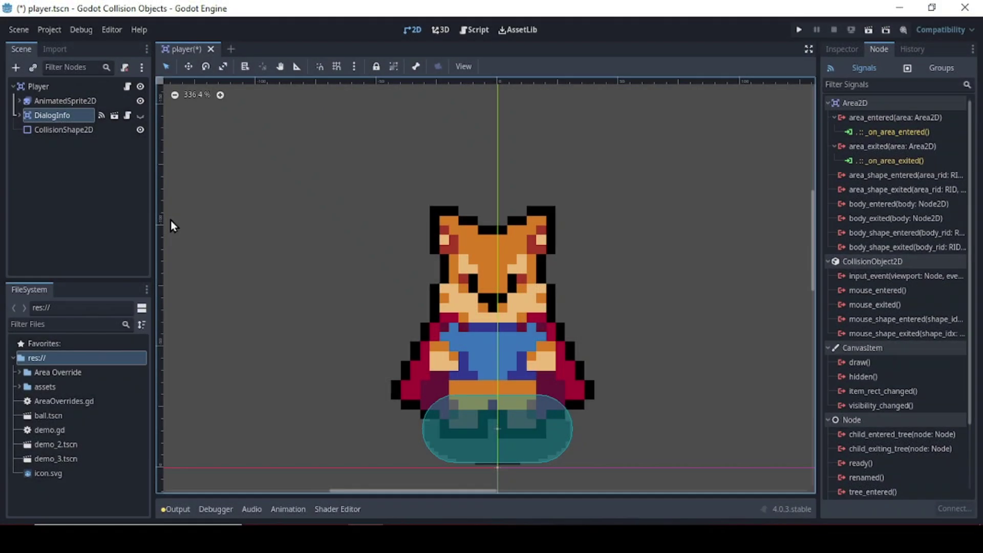
double_click(895, 130)
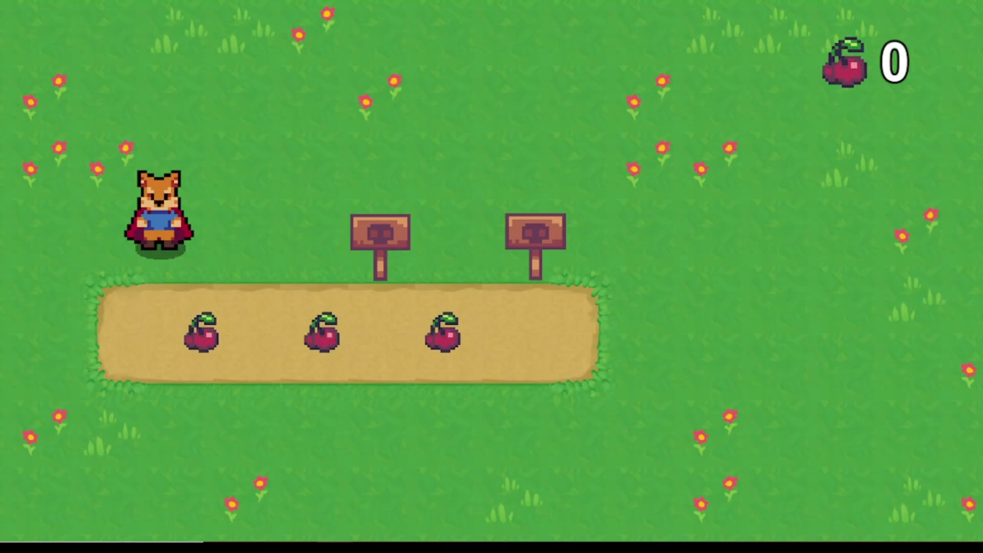
Walk the fox over the cherries and up to the second sign so the speech bubble appears
key("Down")
key("Right")
key("Up")
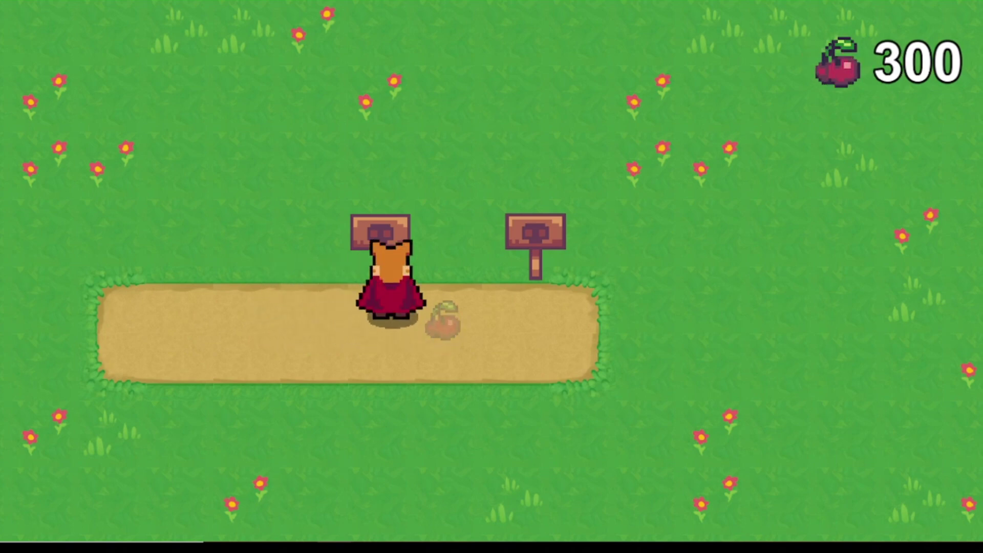
key("Right")
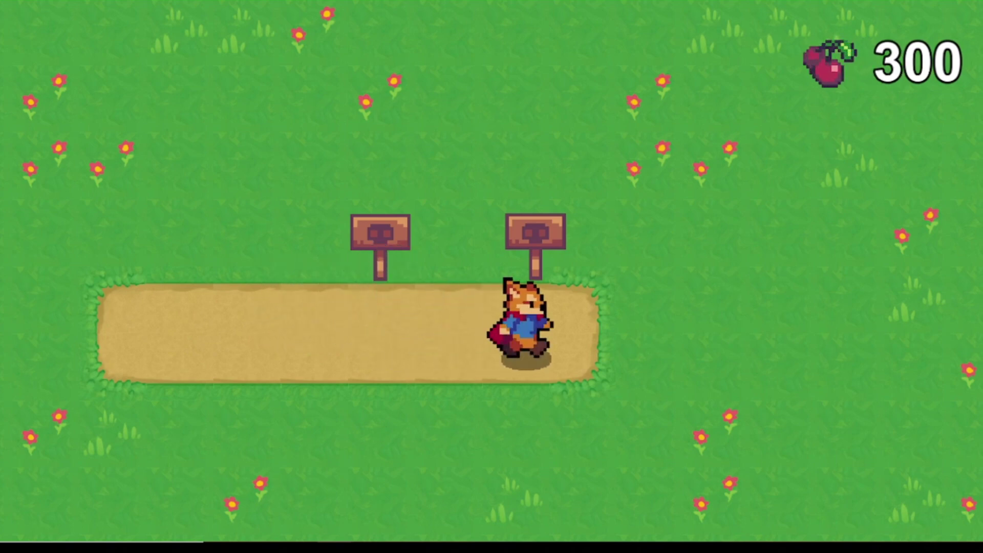
key("Up")
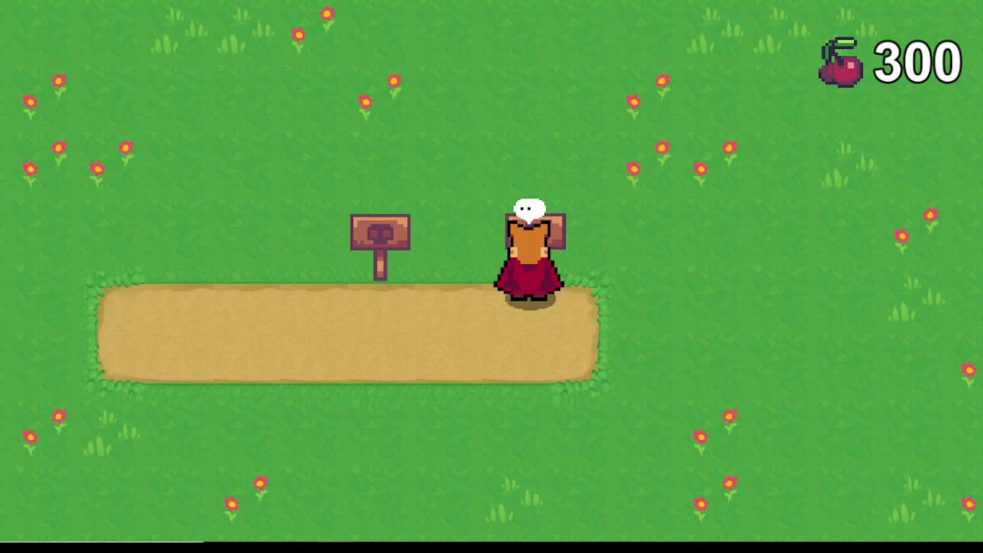
key("Left")
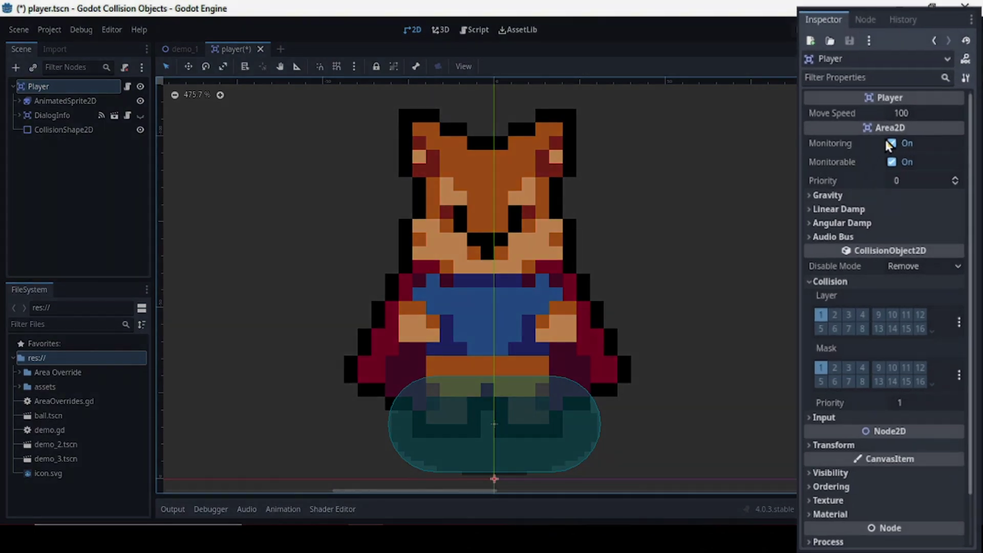
Turn off the Player's monitoring and clear collision mask bit 1
left_click(889, 143)
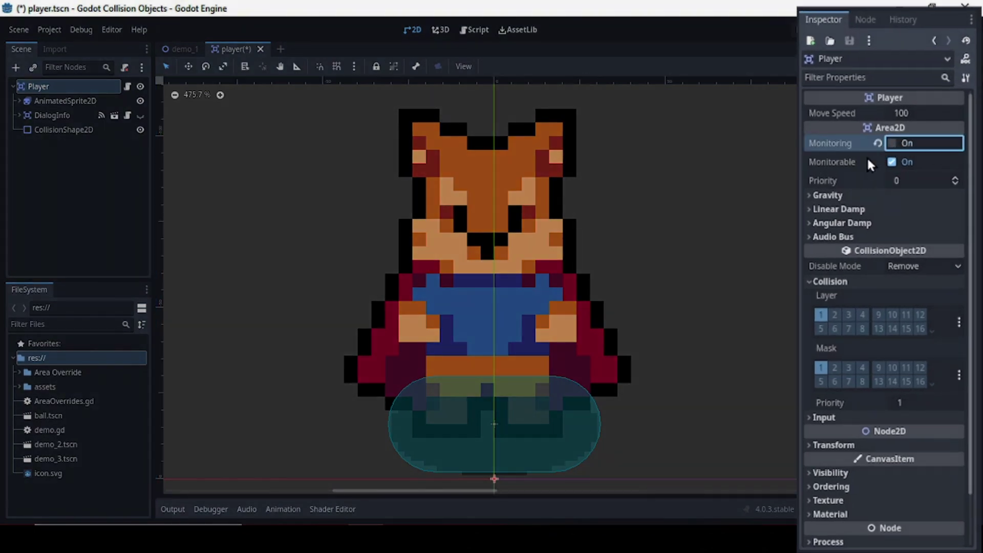
left_click(958, 321)
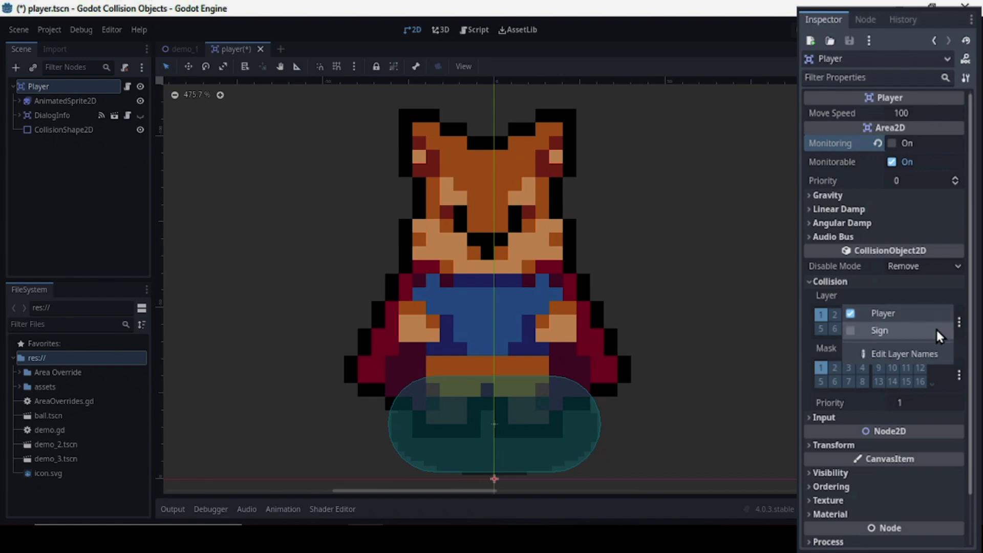
left_click(953, 341)
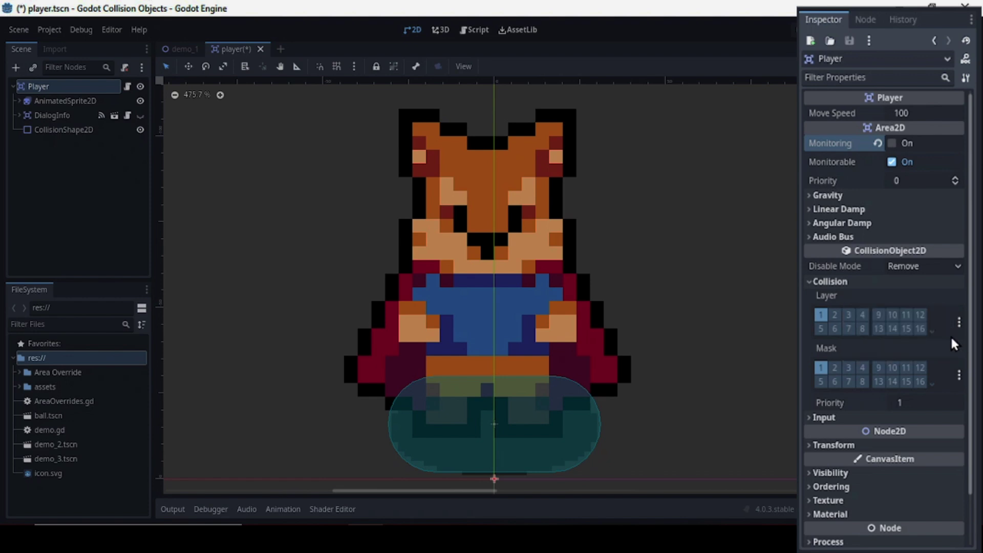
left_click(822, 367)
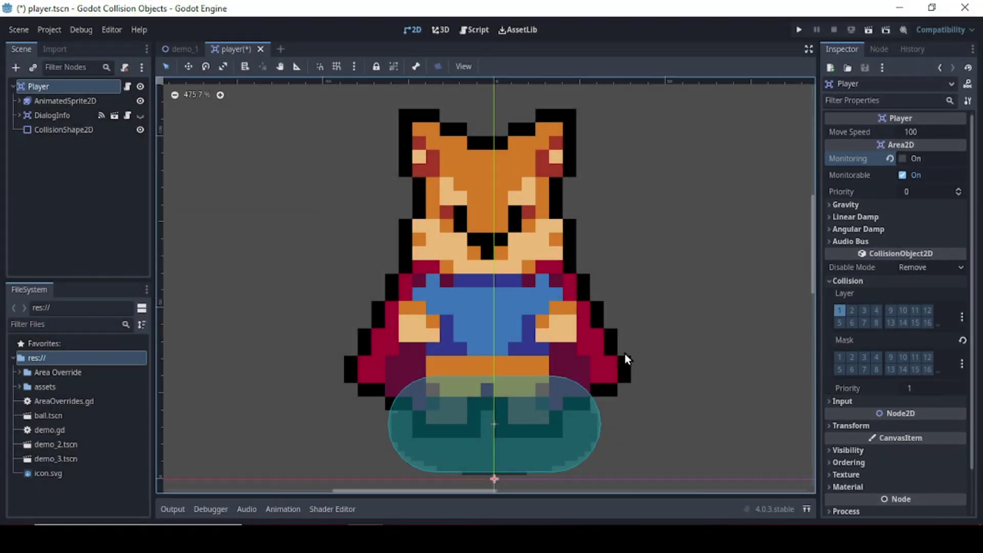
Make DialogInfo non-monitorable, remove it from layer 1, and set its mask to Sign only
left_click(50, 116)
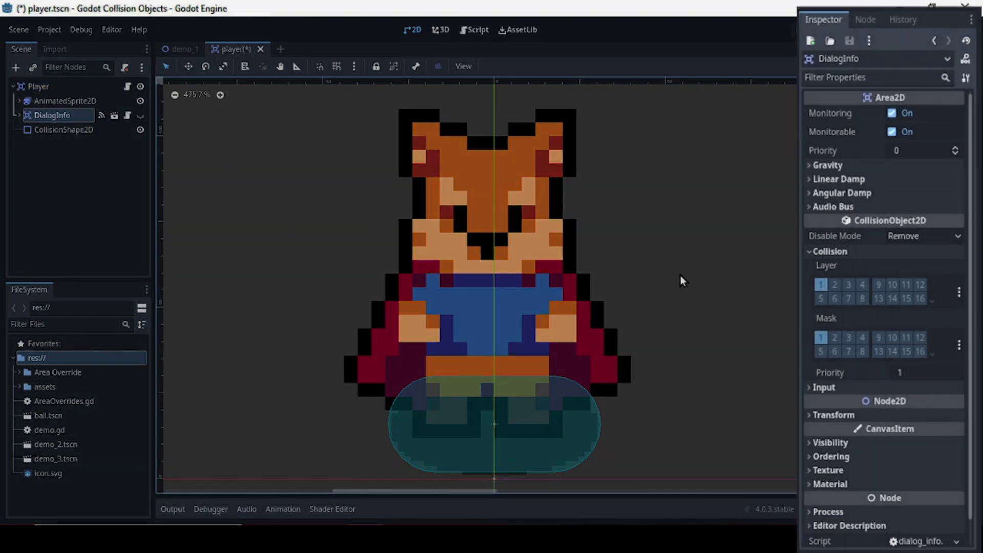
left_click(892, 132)
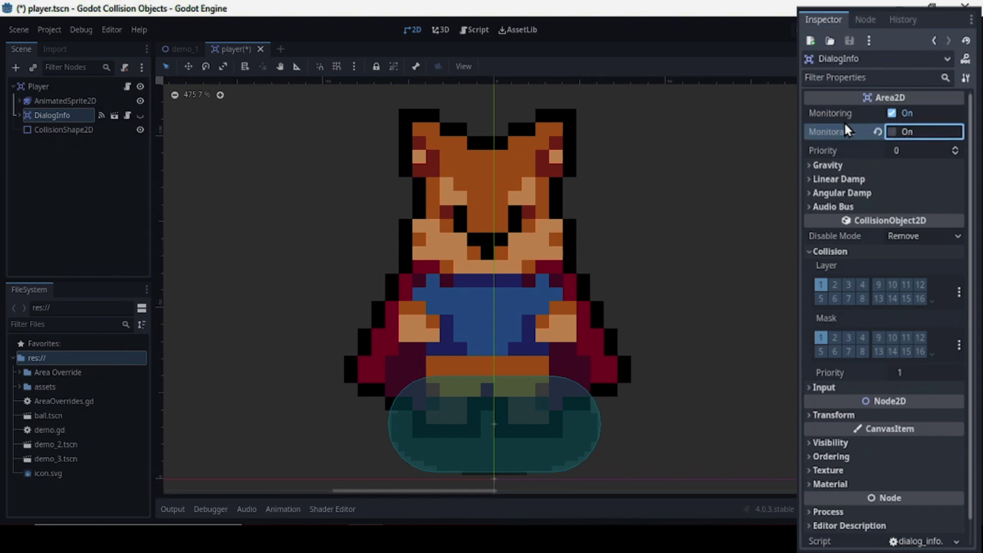
left_click(819, 285)
left_click(959, 342)
left_click(889, 336)
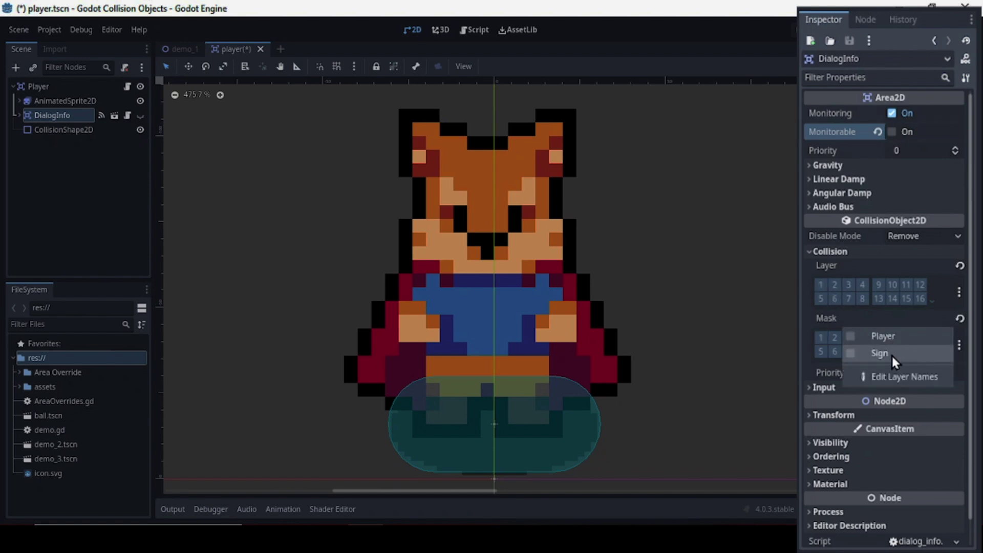
left_click(891, 353)
left_click(803, 351)
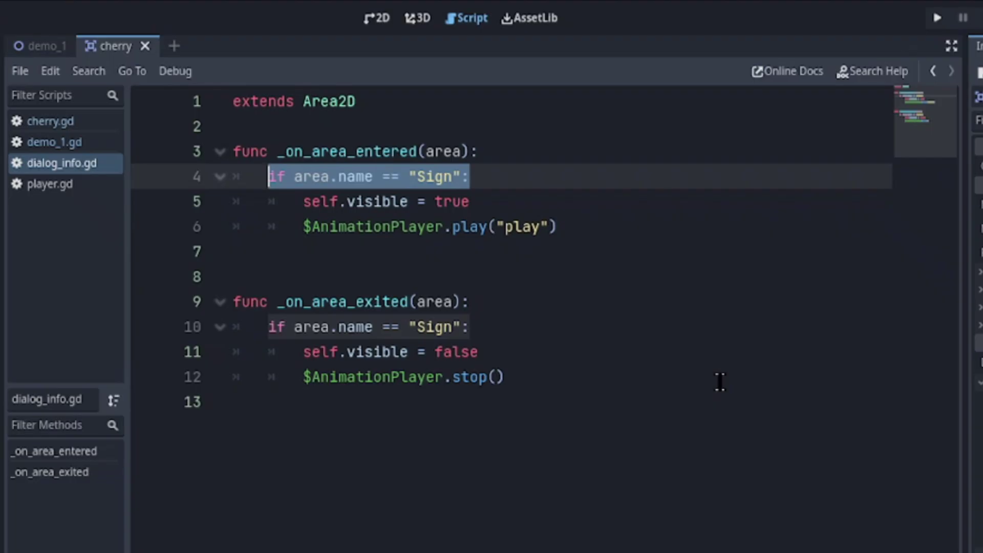
Delete the Sign name check line from _on_area_entered in dialog_info.gd
key("BackSpace")
key("BackSpace")
key("BackSpace")
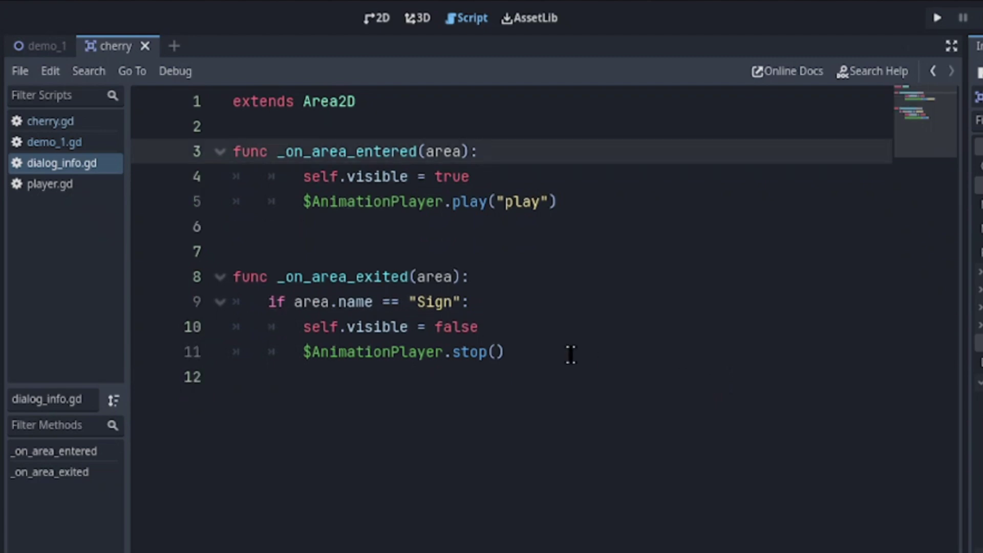
left_click(486, 301)
left_click_drag(486, 301, 249, 293)
key("BackSpace")
key("BackSpace")
key("BackSpace")
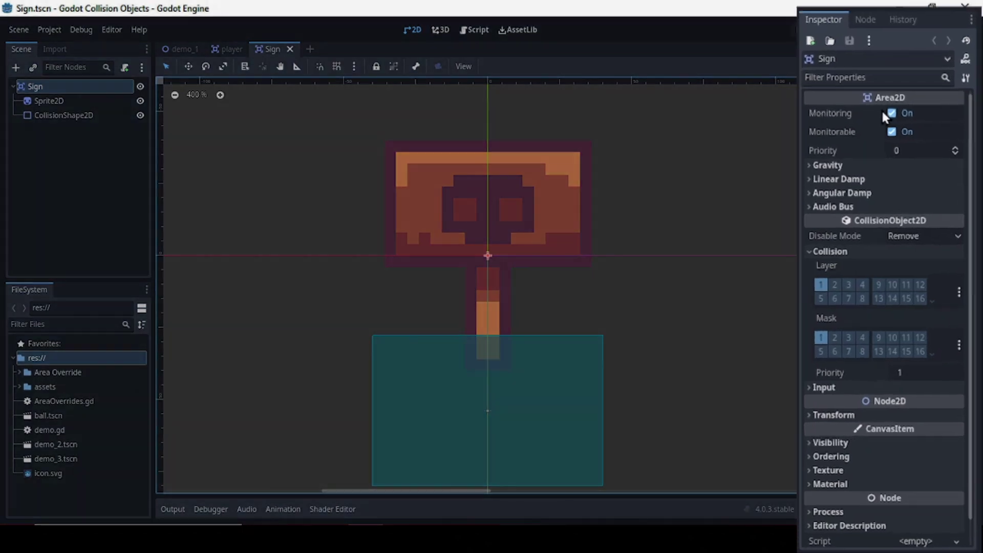
Set the Sign area to monitoring off, Sign layer 2 only, and an empty mask
left_click(902, 132)
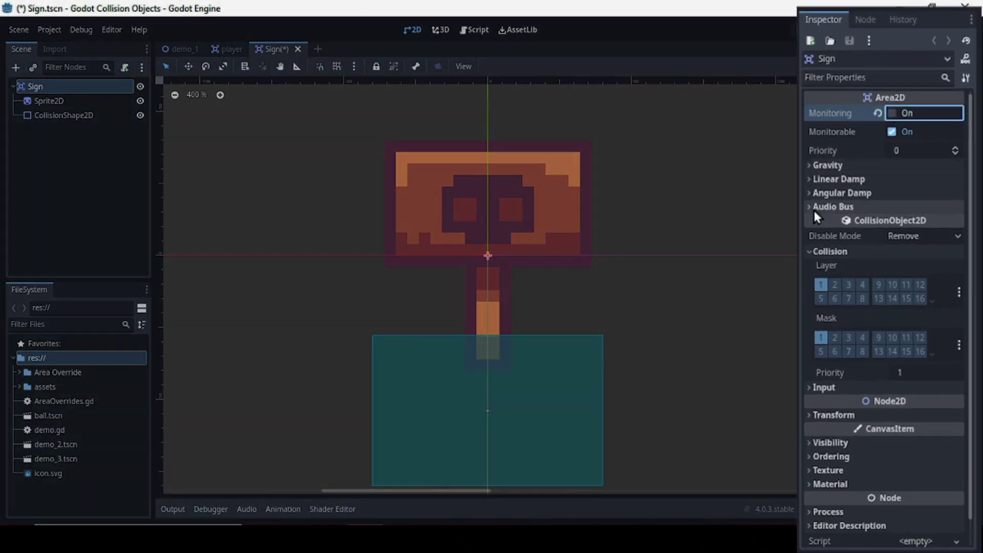
left_click(959, 293)
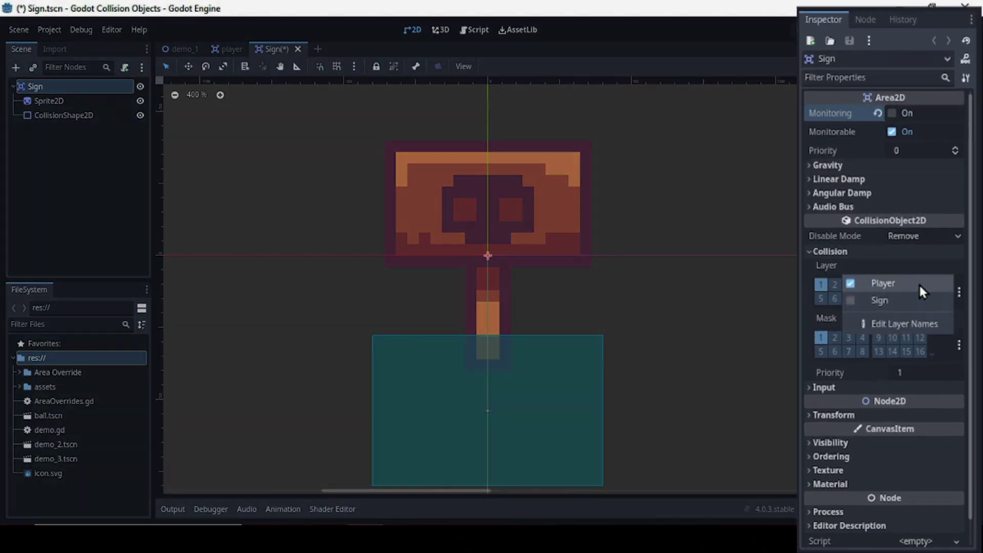
left_click(901, 300)
left_click(902, 283)
left_click(826, 317)
left_click(821, 337)
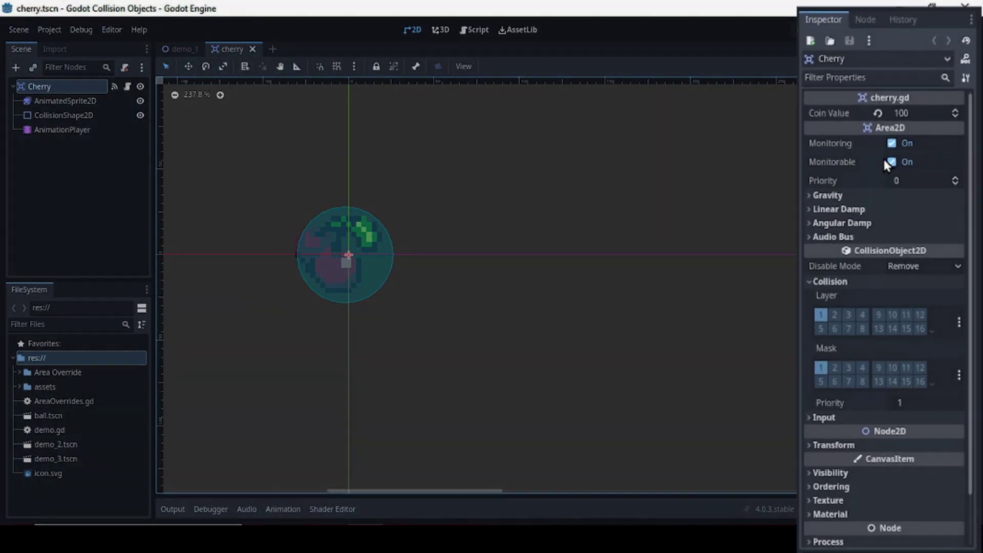
Make the Cherry non-monitorable, remove it from layer 1, and confirm its mask keeps Player
left_click(897, 168)
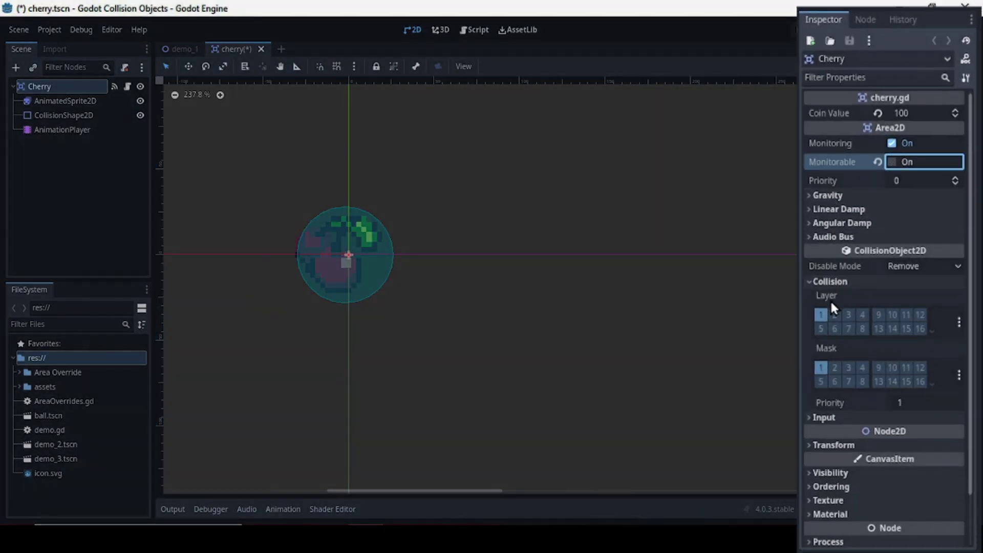
left_click(824, 316)
left_click(958, 374)
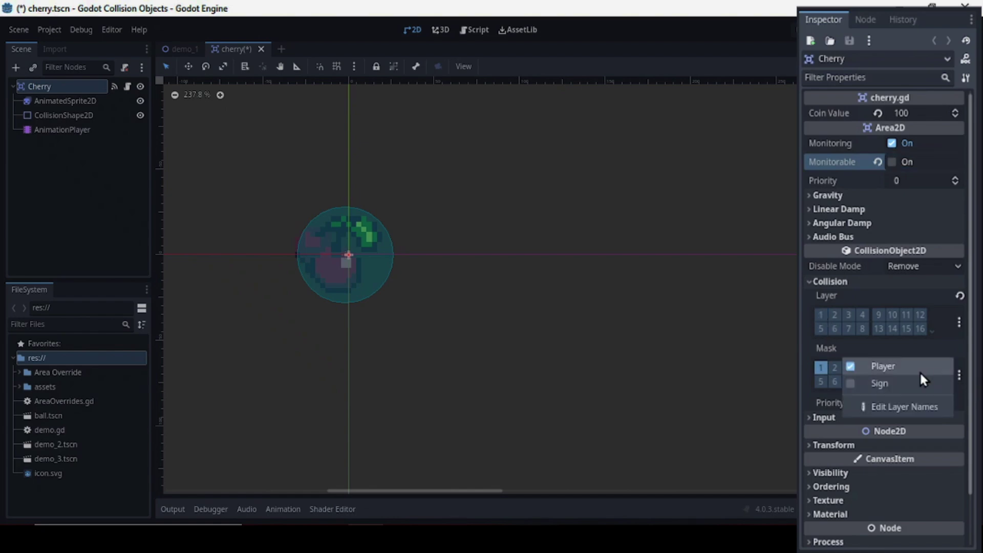
Play the game, collecting all three cherries for 300 and triggering both signs
left_click(803, 377)
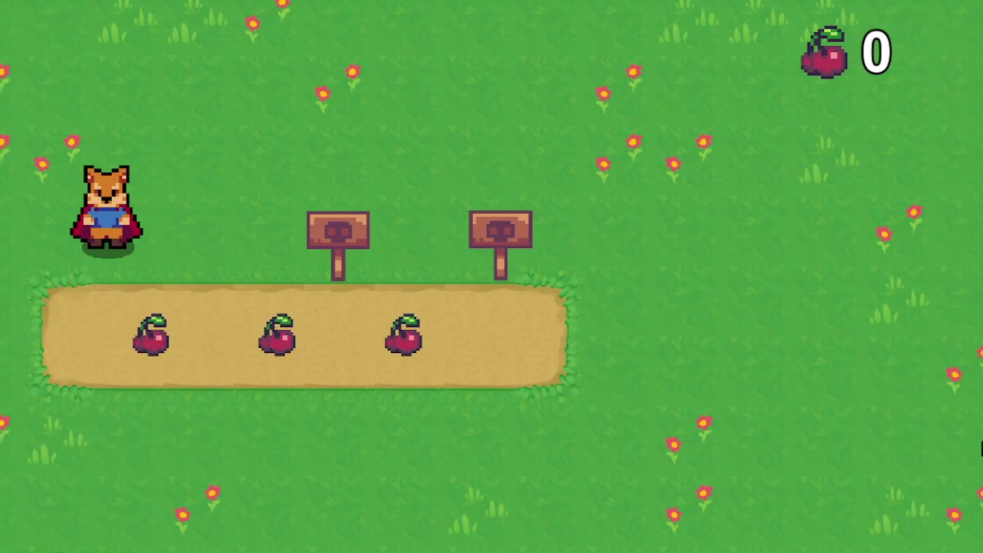
key("Left")
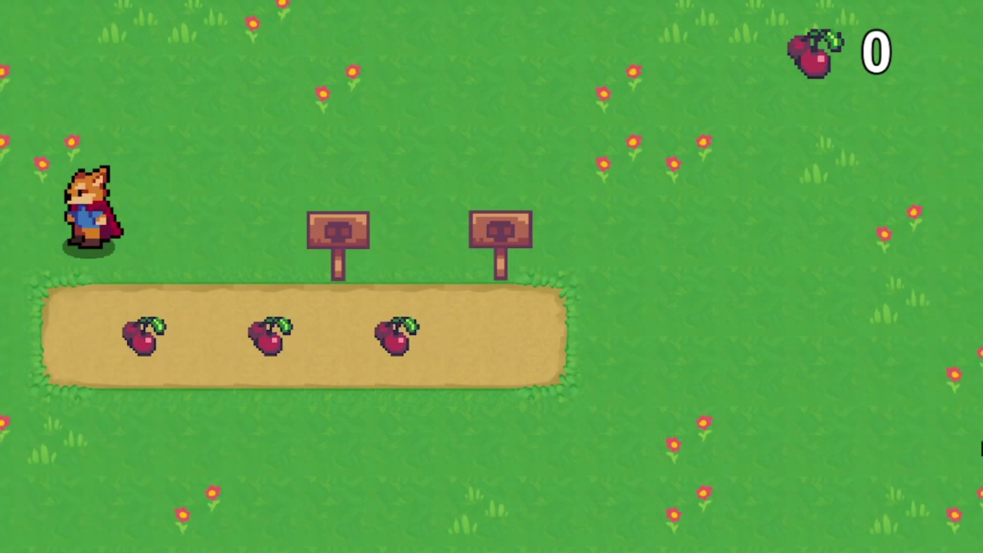
key("Down")
key("Right")
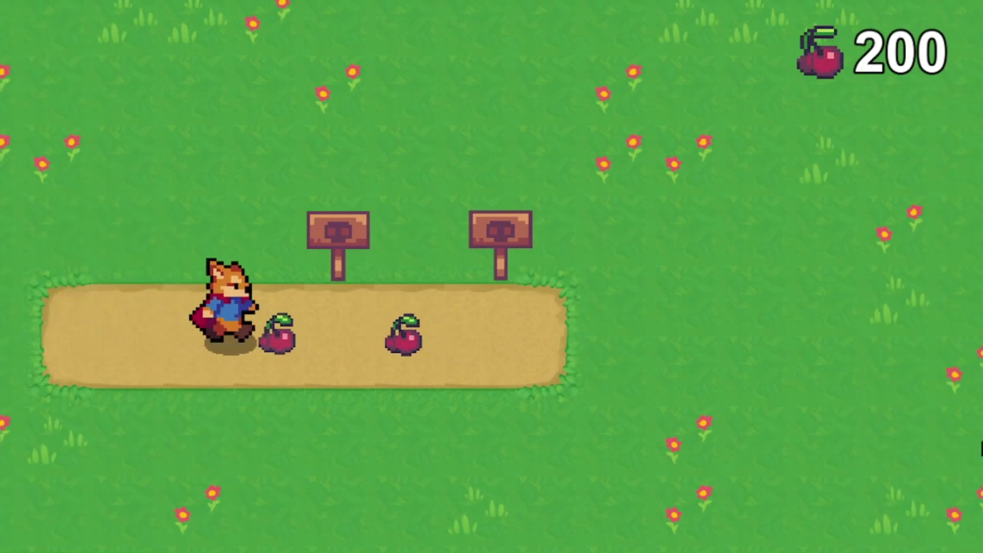
key("Up")
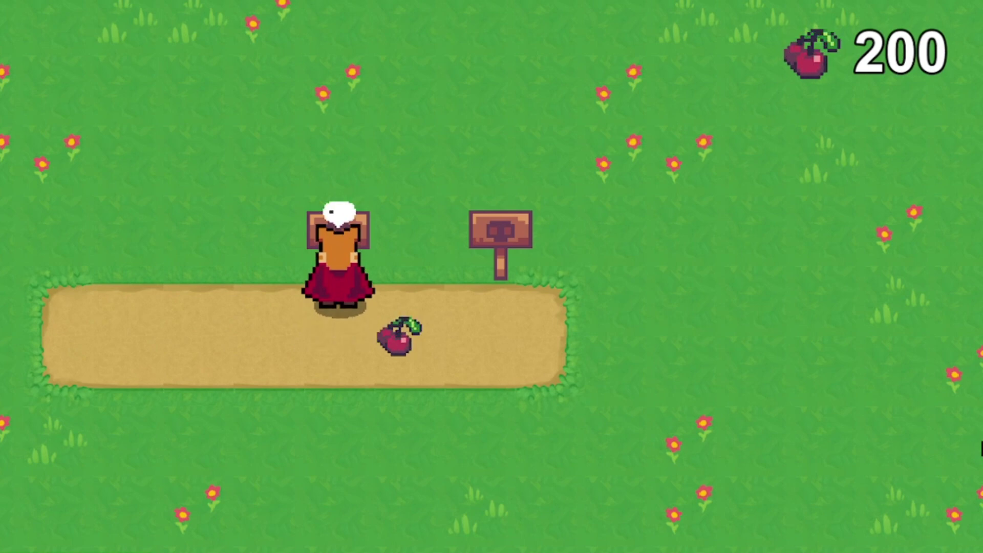
key("Down")
key("Right")
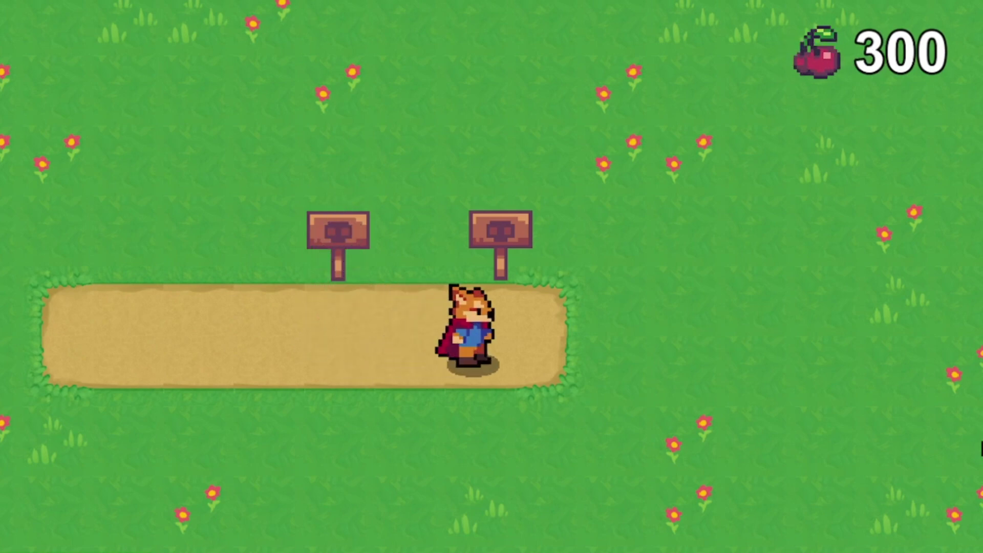
key("Up")
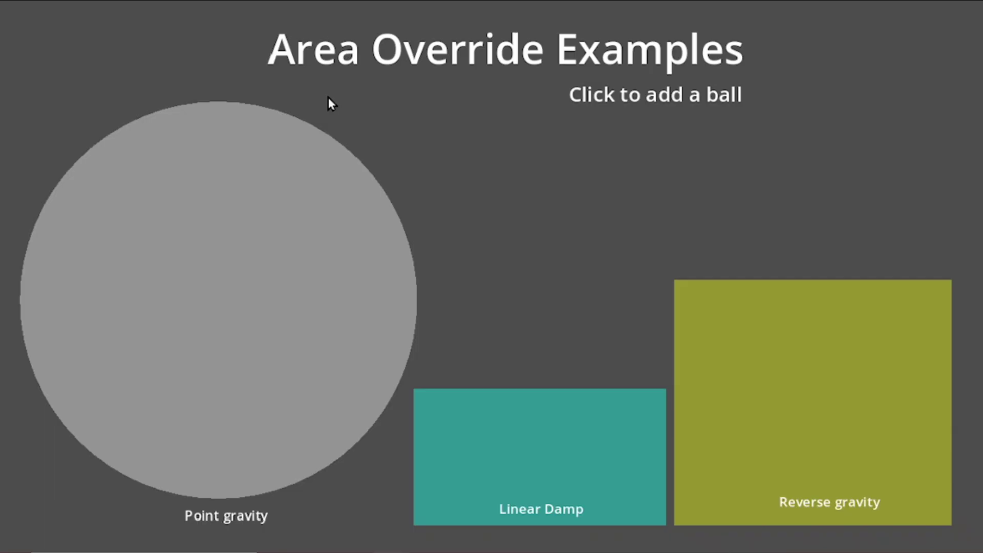
Drop a ball into the running area demo, then select the Point area to view its gravity settings
left_click(325, 96)
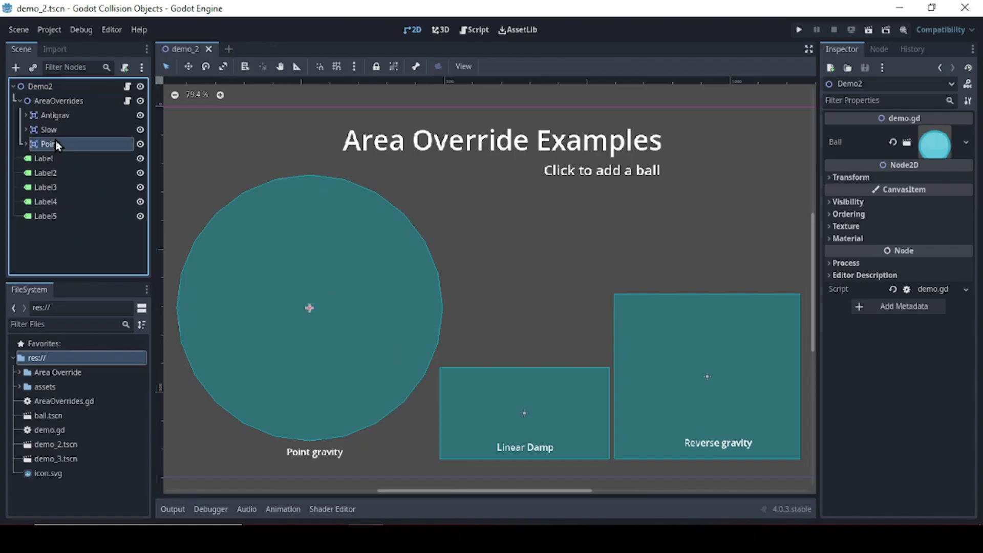
left_click(55, 143)
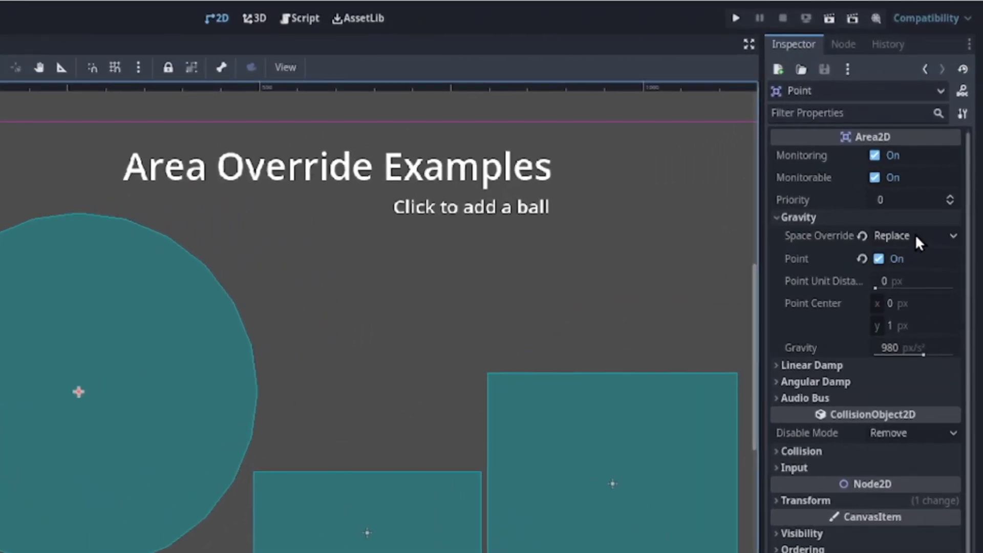
left_click(935, 192)
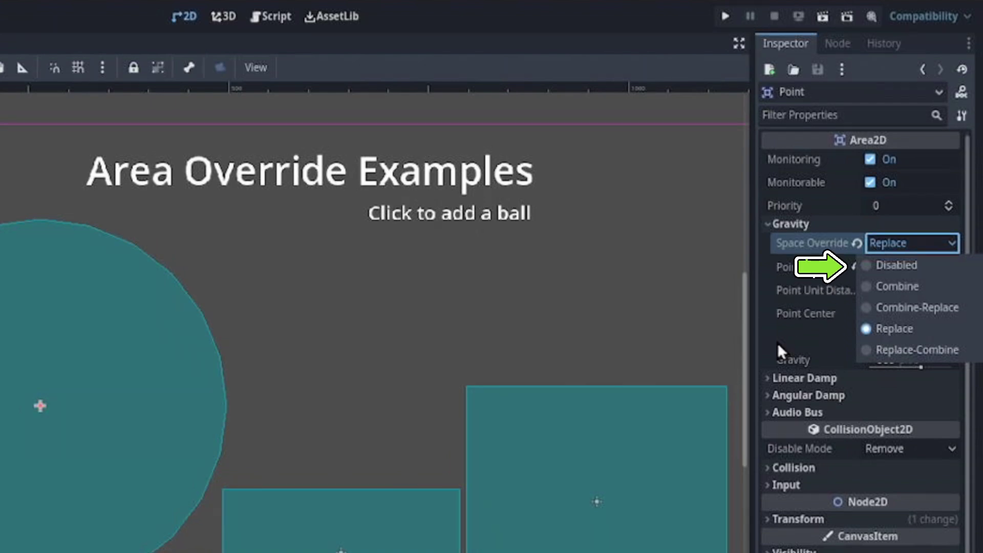
left_click(916, 239)
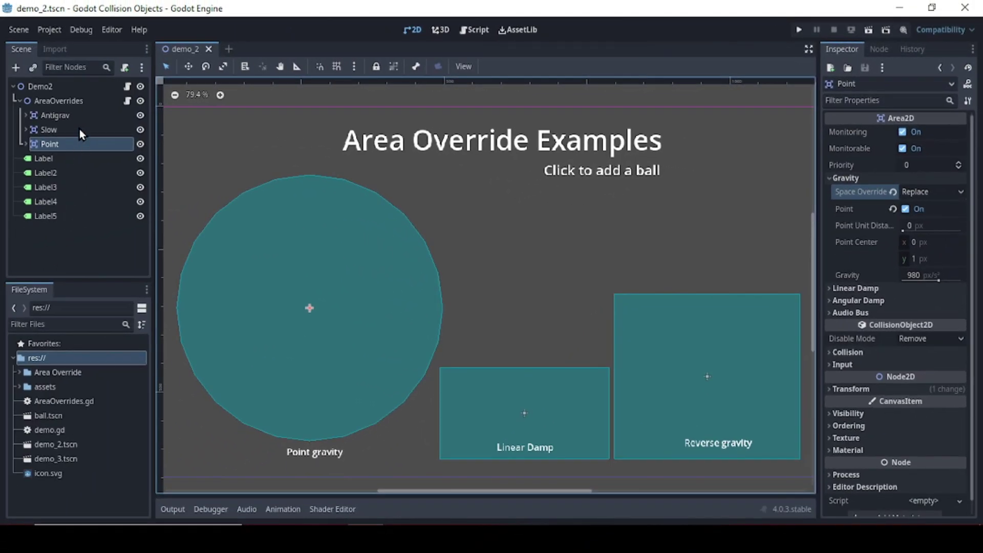
Inspect the Slow area's linear damp of 10, then the Antigrav area's upward gravity settings
left_click(79, 131)
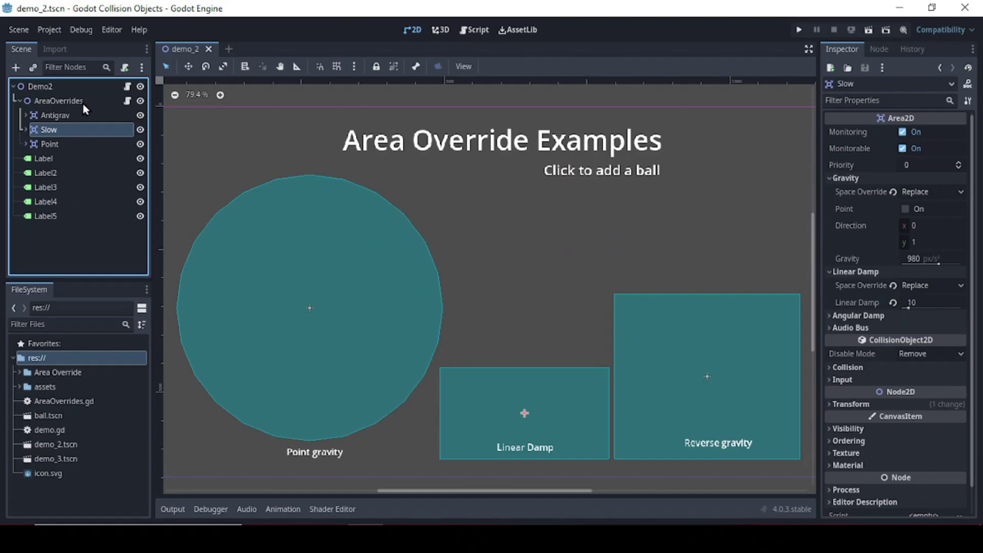
left_click(84, 115)
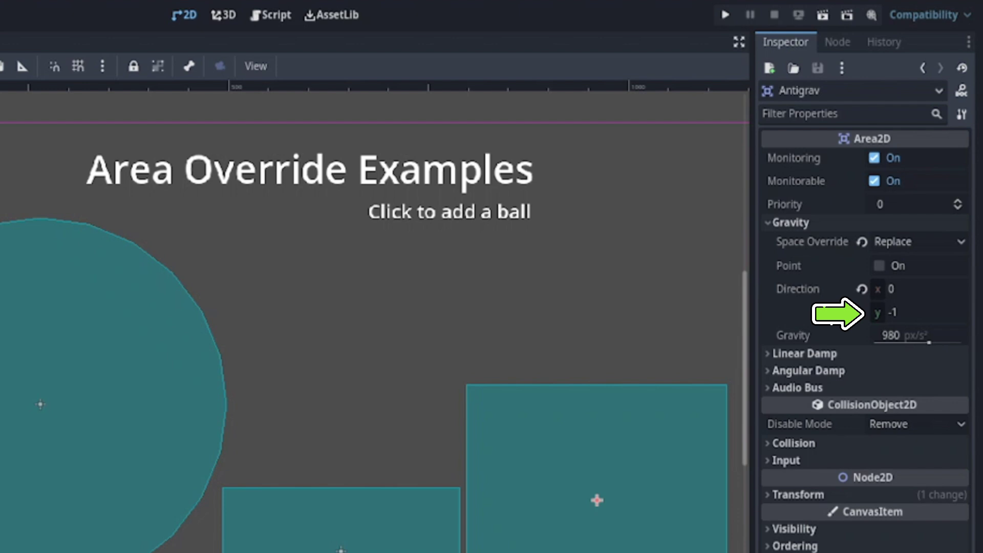
Revert Antigrav's gravity direction to downward and set its gravity strength to -980
left_click(861, 289)
left_click(888, 336)
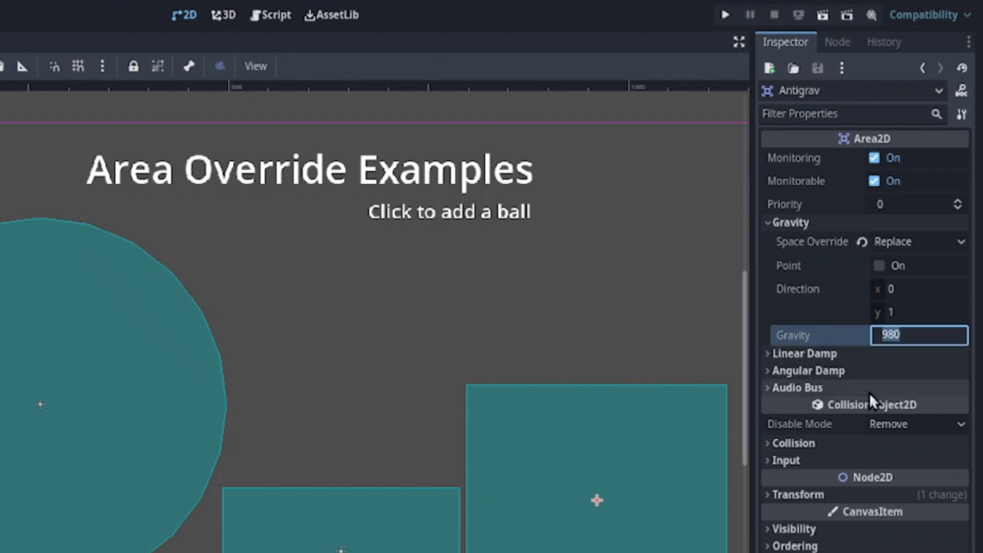
type("-9")
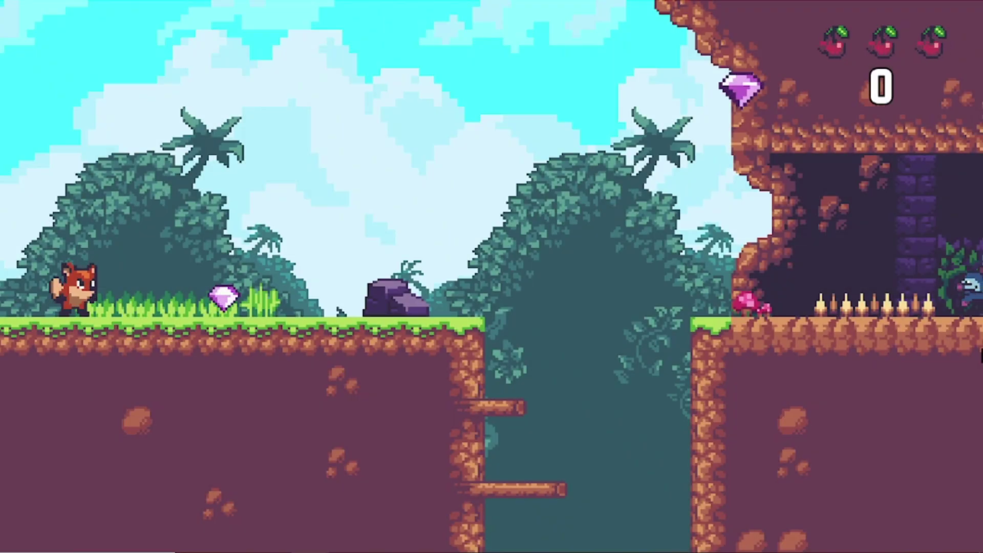
Run and jump the fox right through the cave, stomping enemies past the crates
key("Right")
key("space")
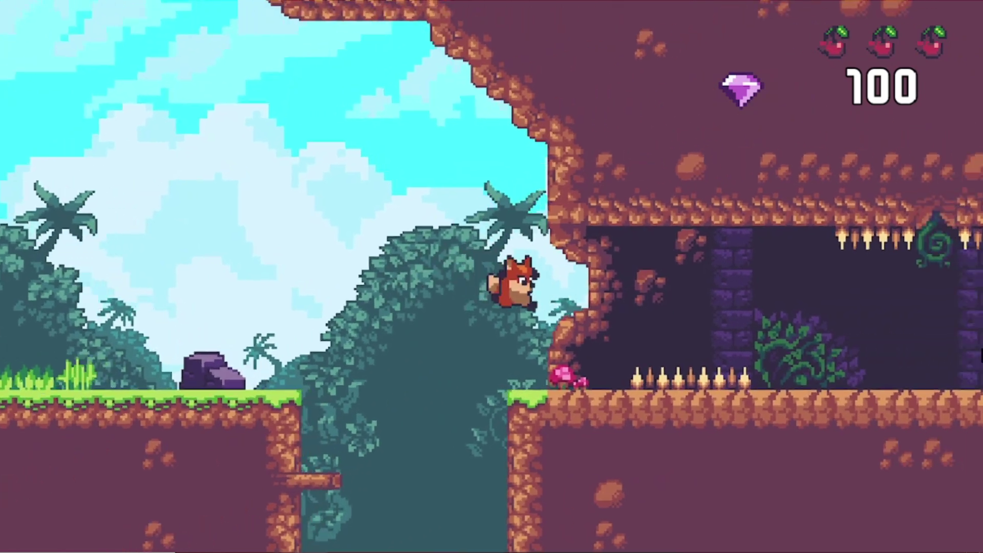
key("Right")
key("space")
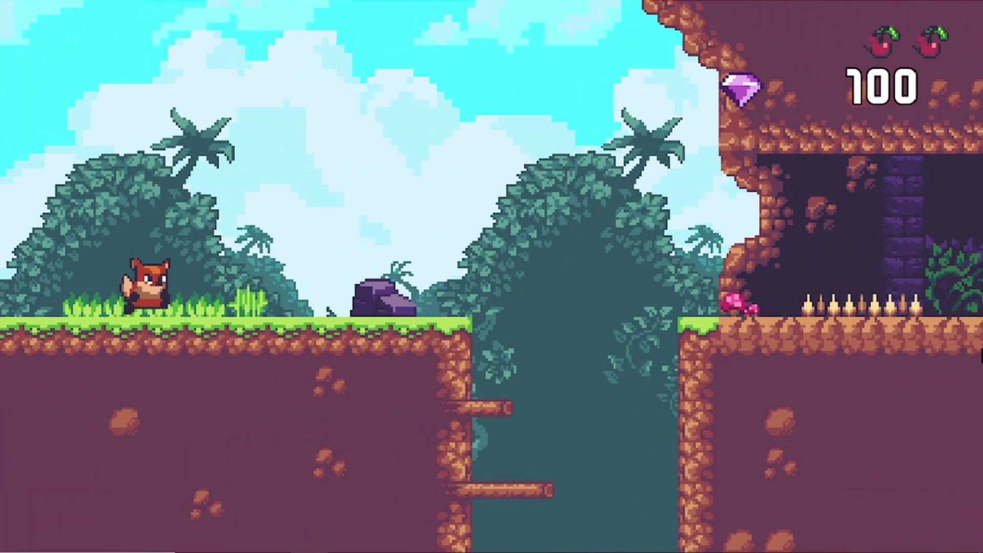
key("Right")
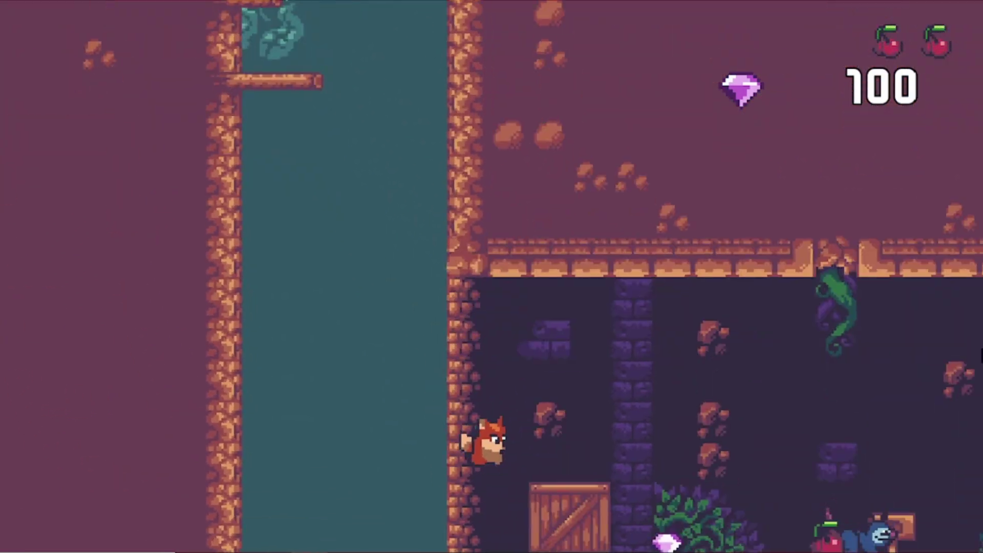
key("Right")
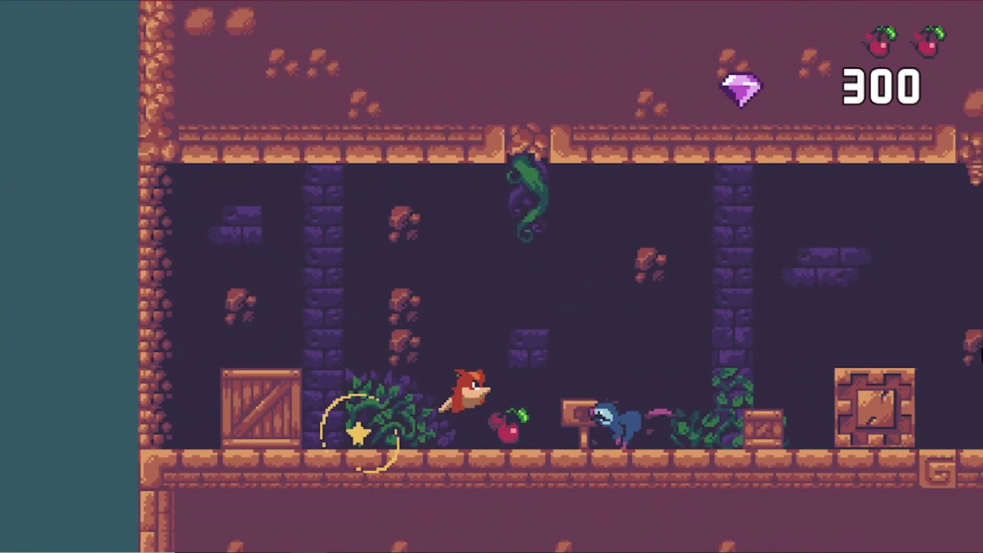
key("Right")
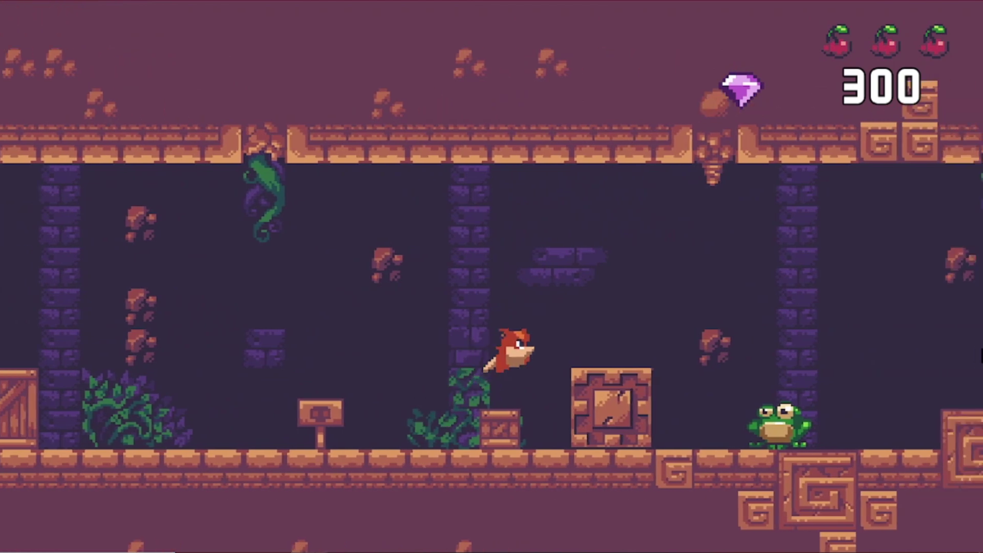
key("Right")
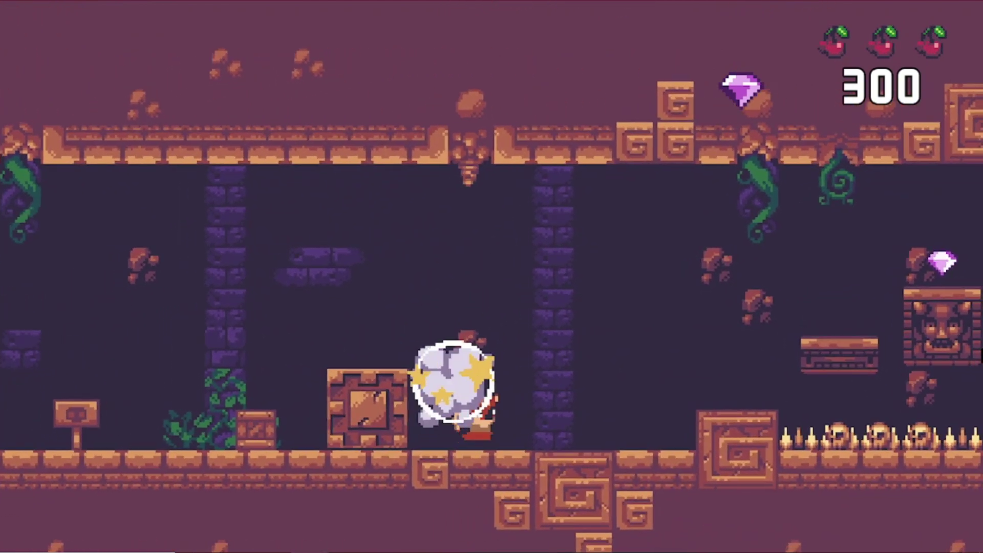
Jump the fox across ledges and pillars to the water shaft and climb its wall
key("Right")
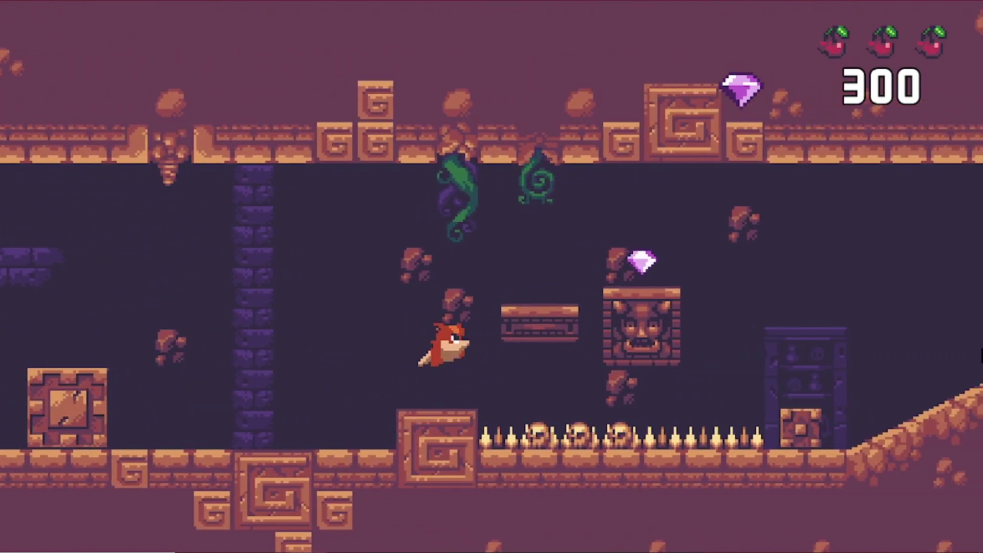
key("Right")
key("space")
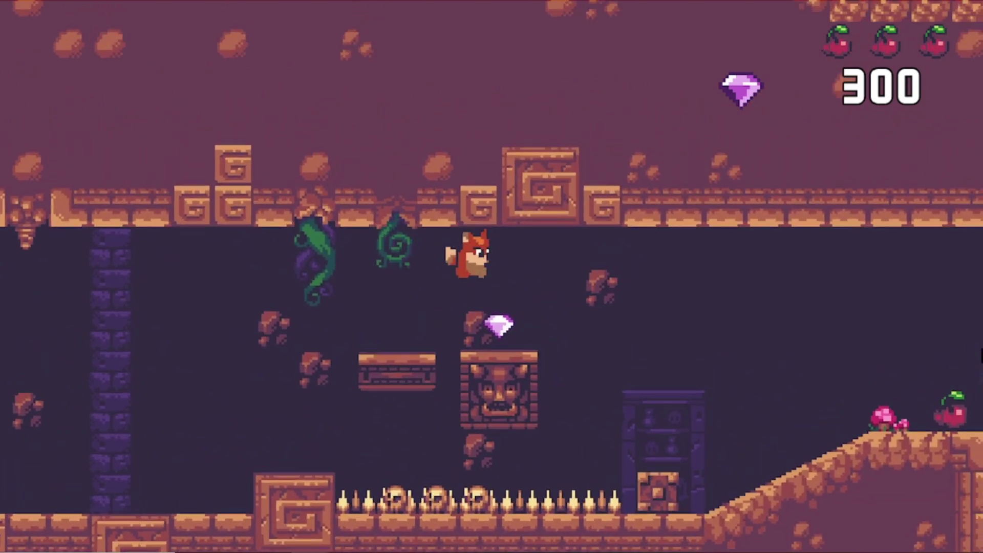
key("Right")
key("space")
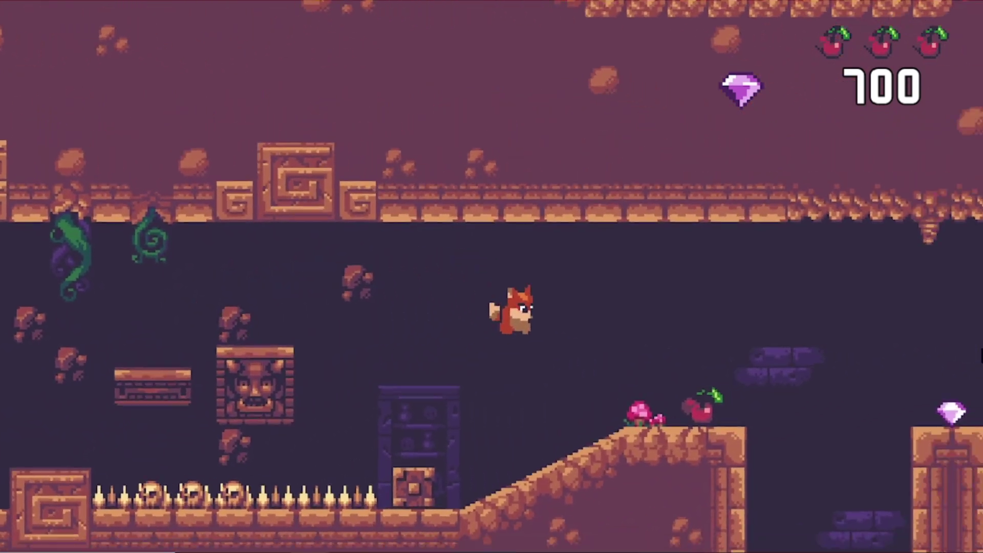
key("Right")
key("space")
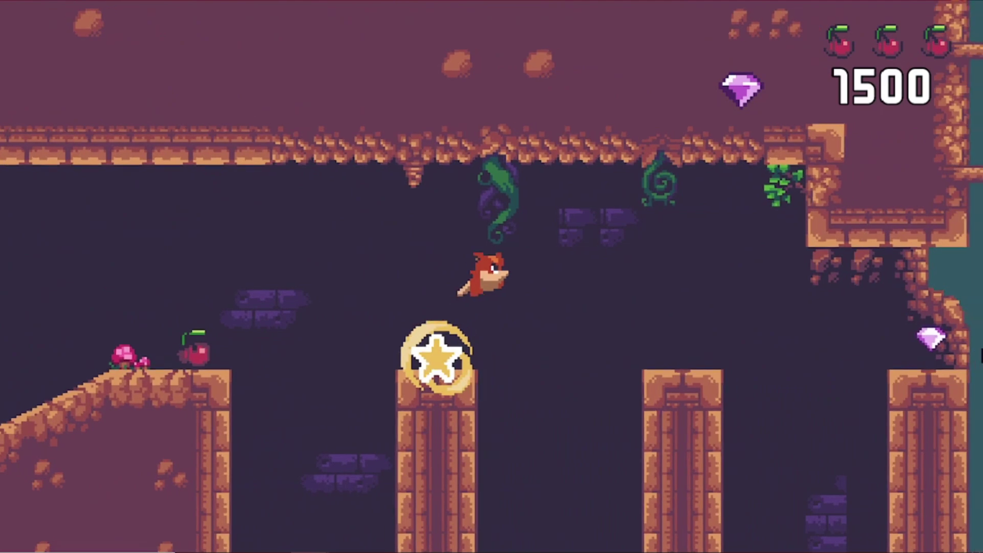
key("Right")
key("space")
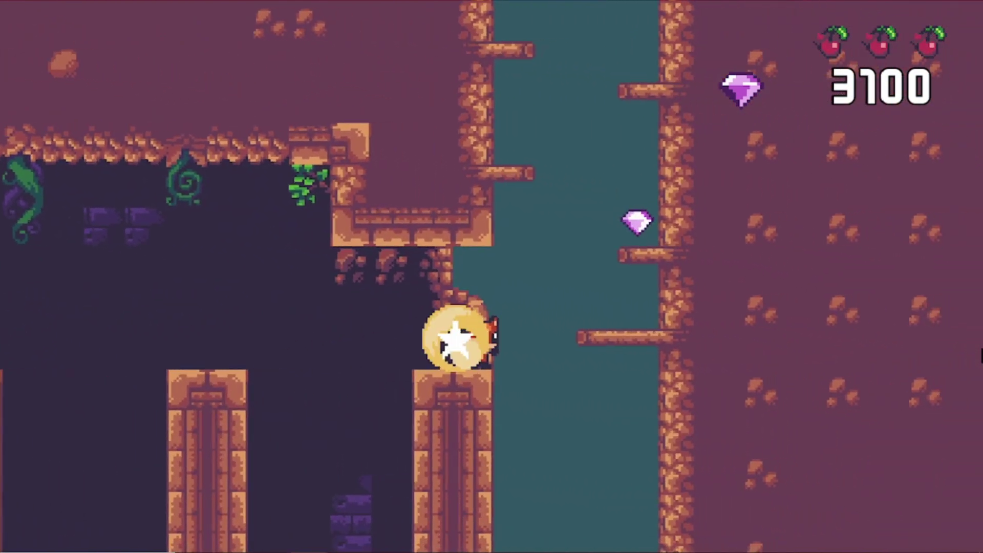
key("Right")
key("space")
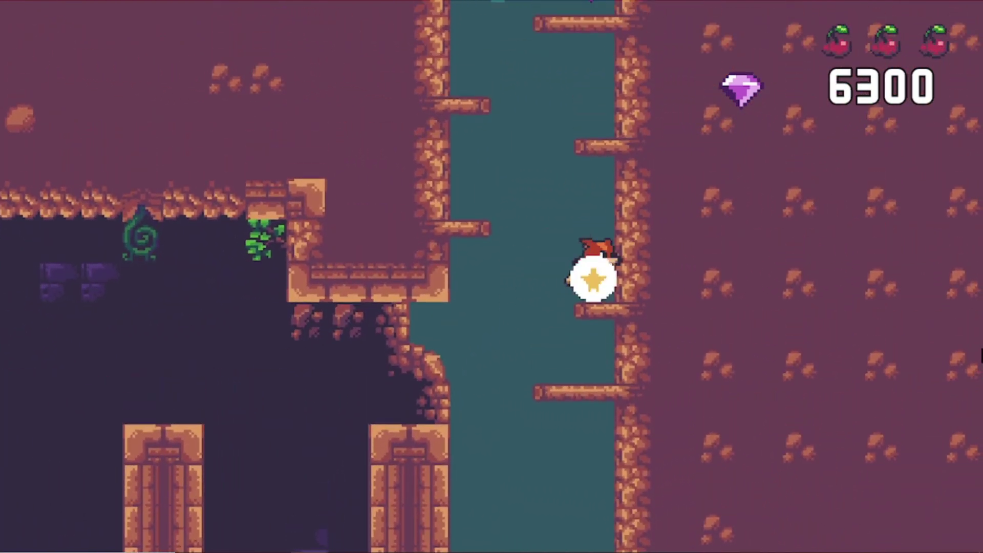
key("space")
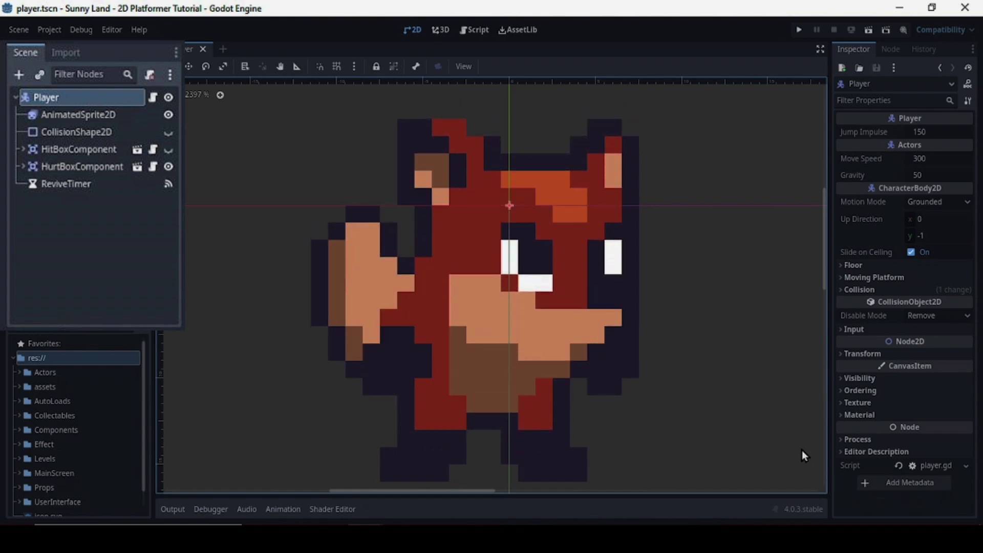
left_click(847, 290)
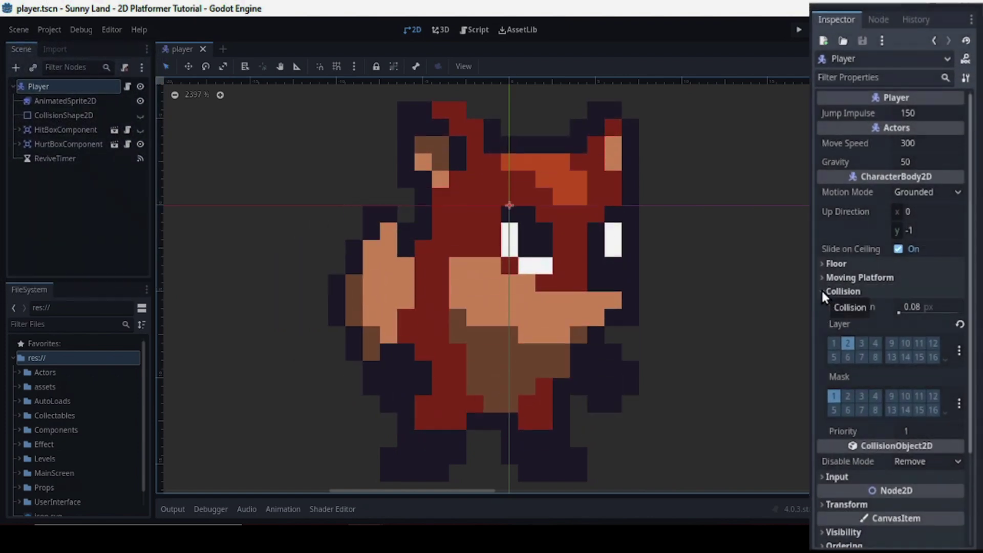
left_click(822, 291)
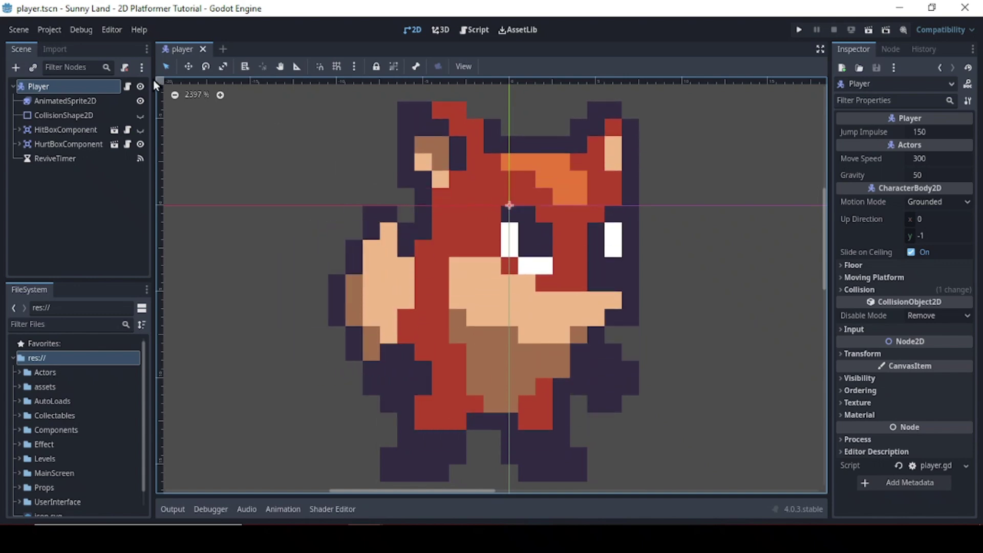
Open the Player script and retype the is_on_floor() condition
left_click(128, 87)
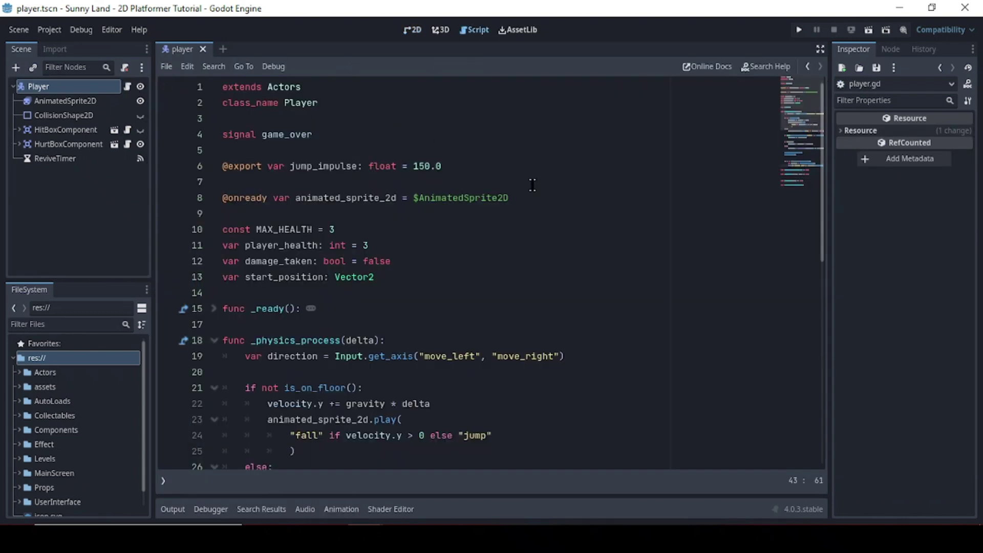
scroll(683, 265, "down", 4)
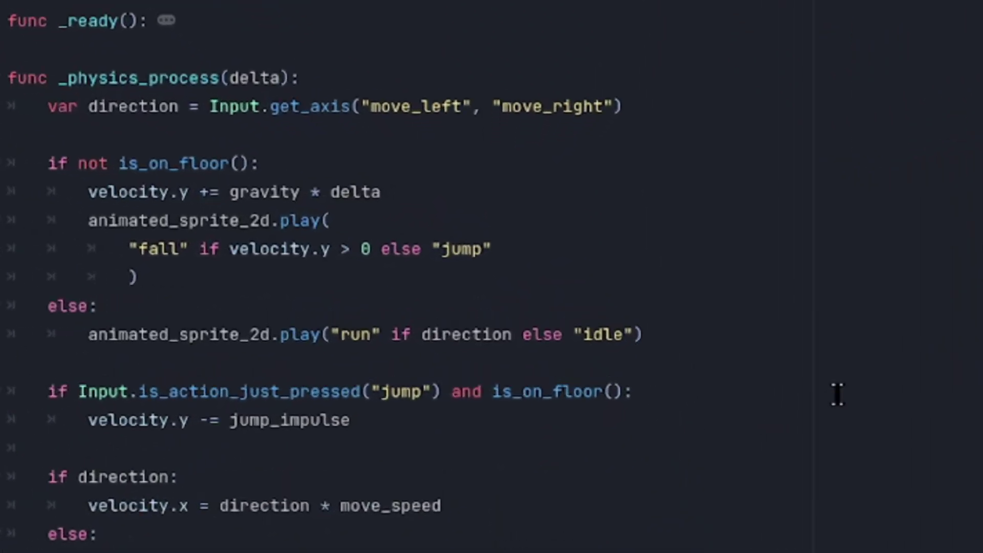
left_click(252, 164)
type("i")
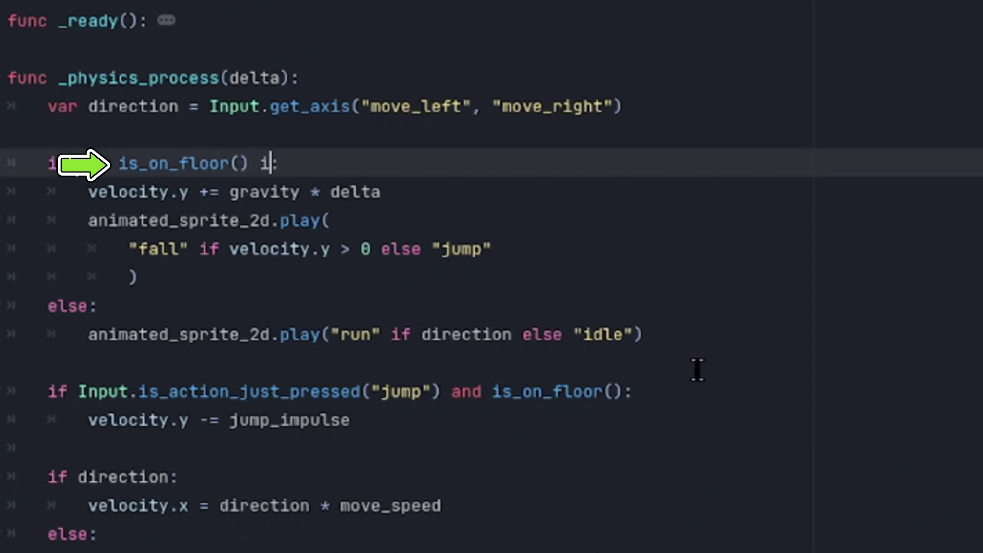
type("s_o")
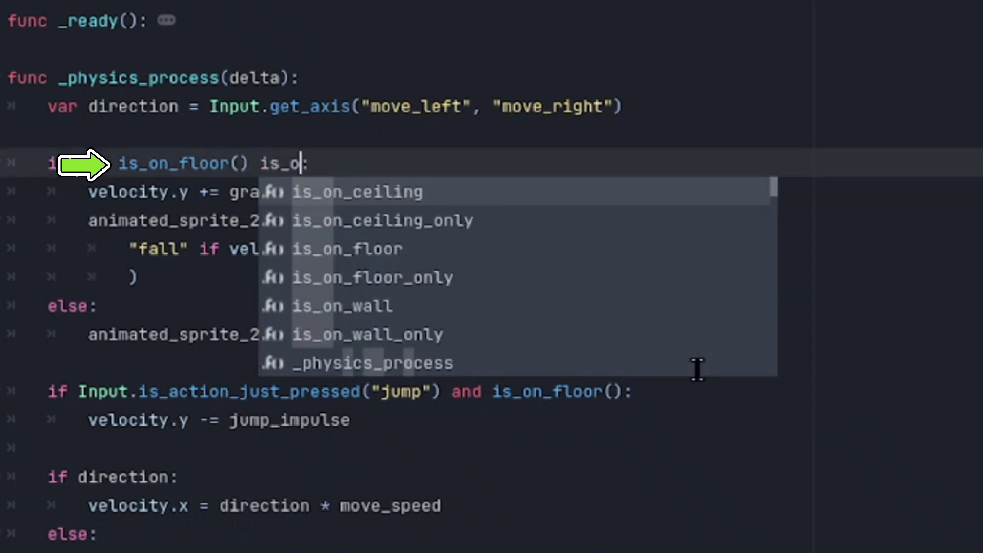
type("n")
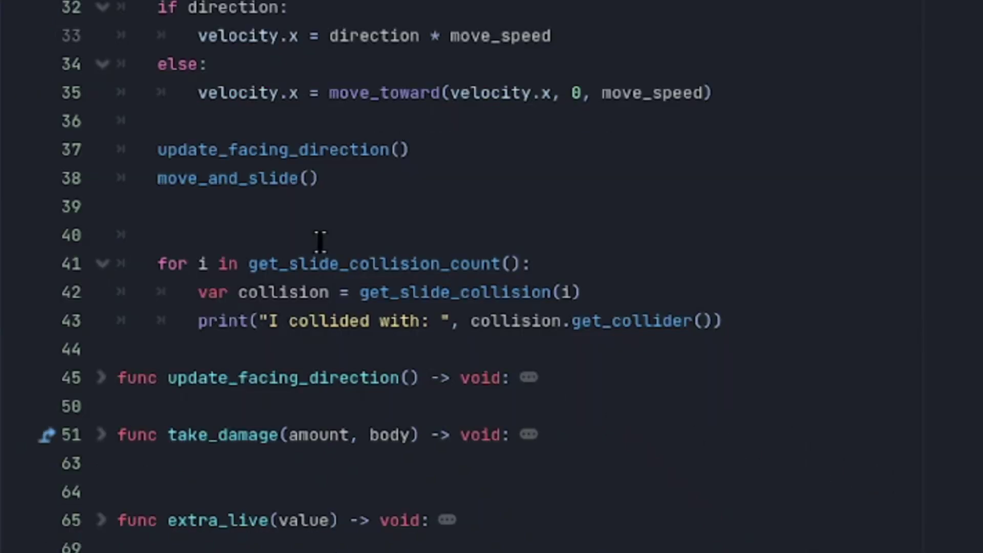
Add an indented move_and_collide(velocity) call on the line after move_and_slide()
left_click(271, 209)
key("Tab")
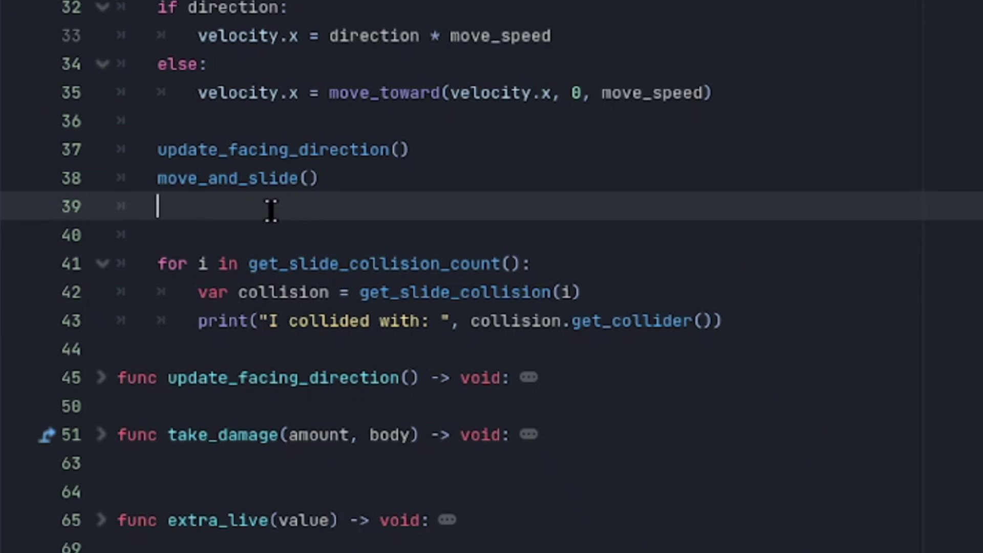
type("move")
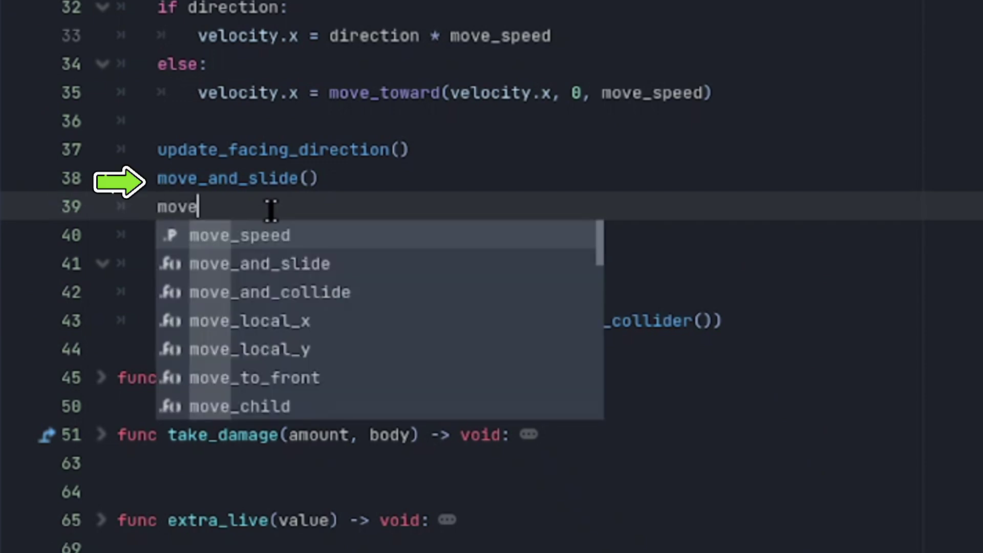
key("Down")
key("Down")
key("Return")
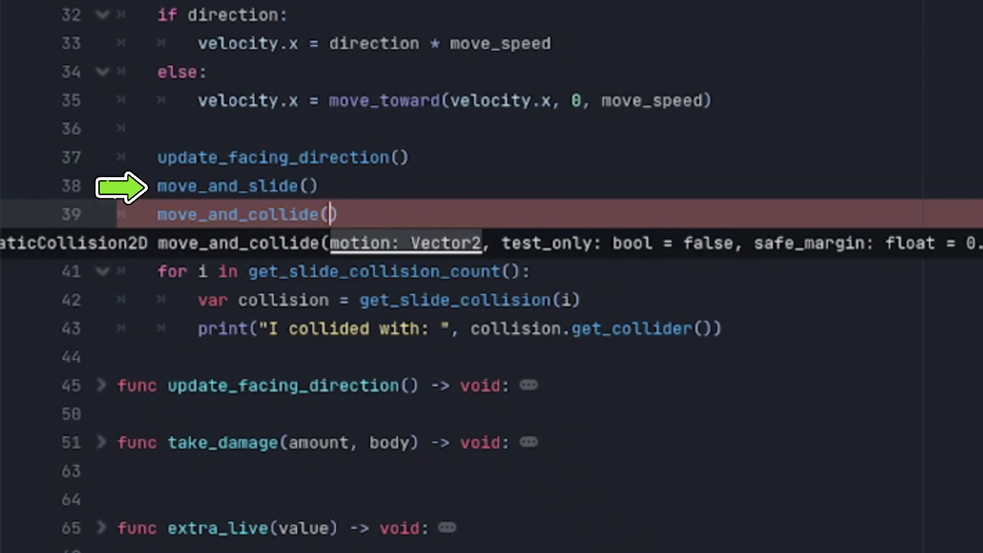
type("velo")
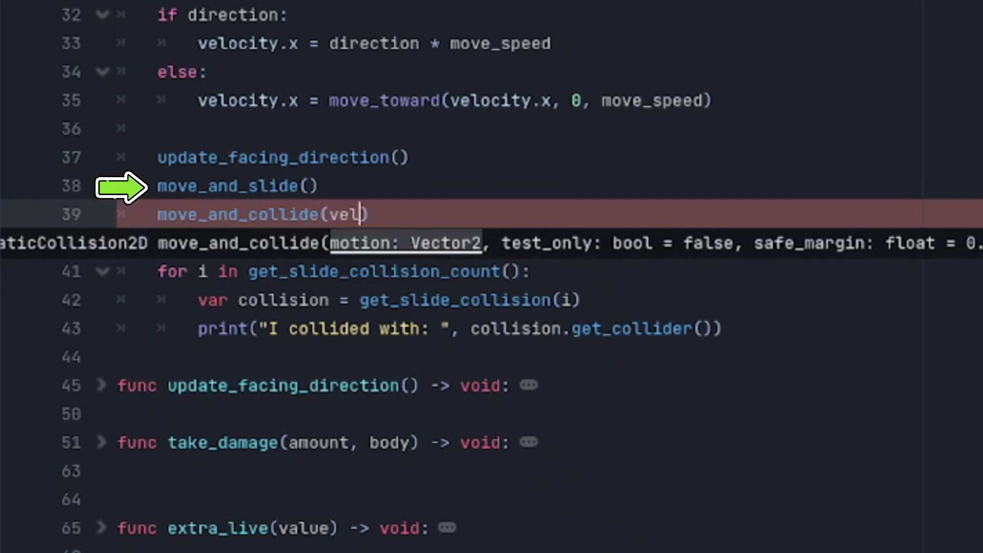
key("Return")
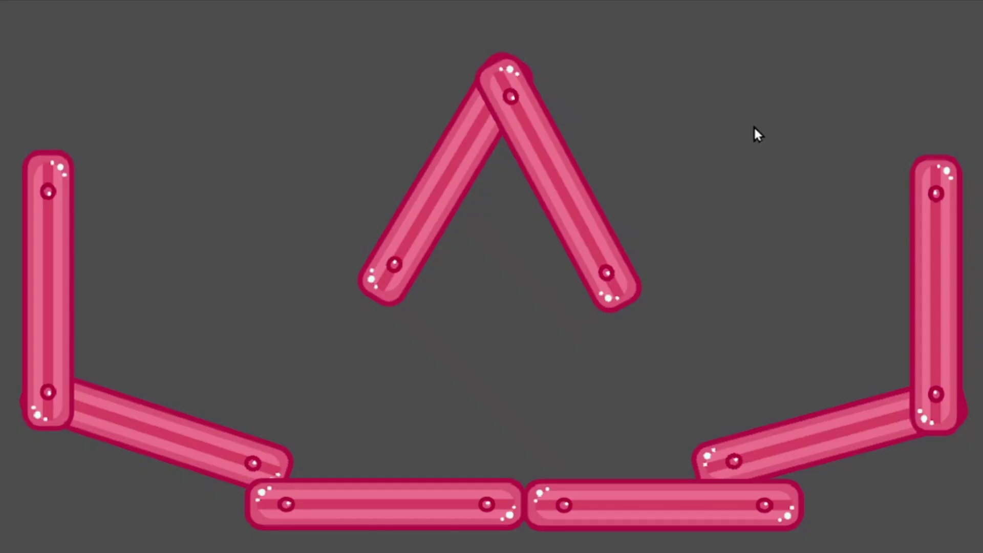
Spawn eight balls at spots across the running demo so they pile up between the walls
left_click(754, 129)
left_click(863, 141)
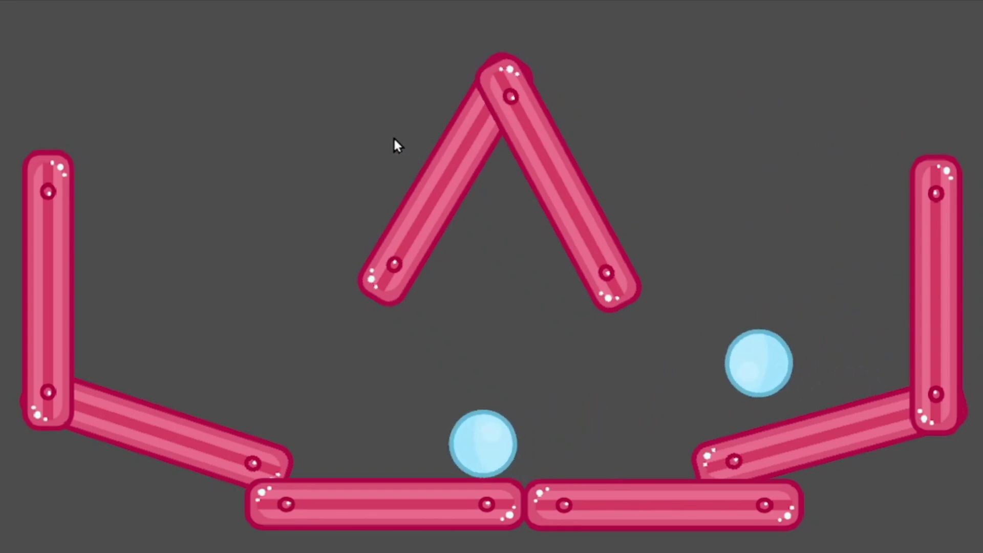
left_click(319, 147)
left_click(431, 94)
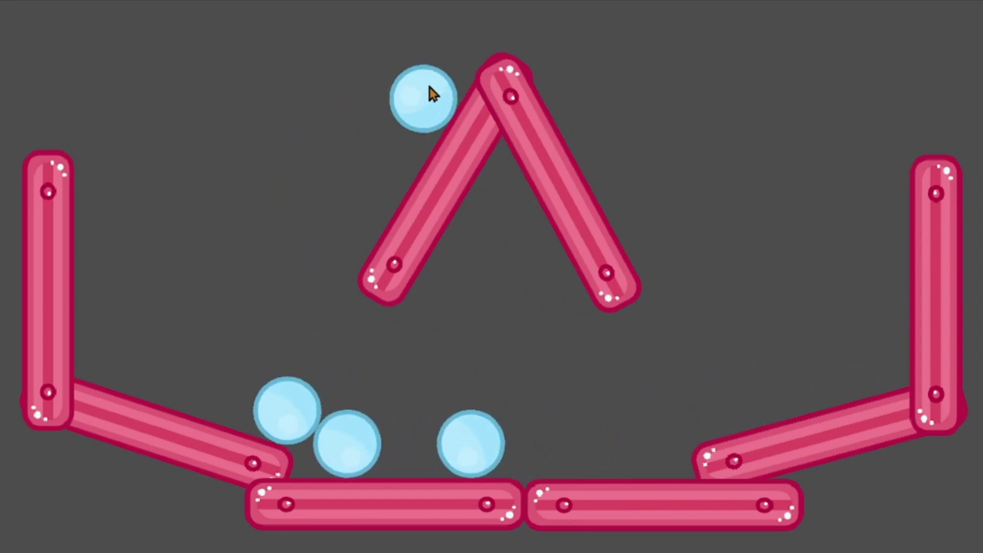
left_click(121, 200)
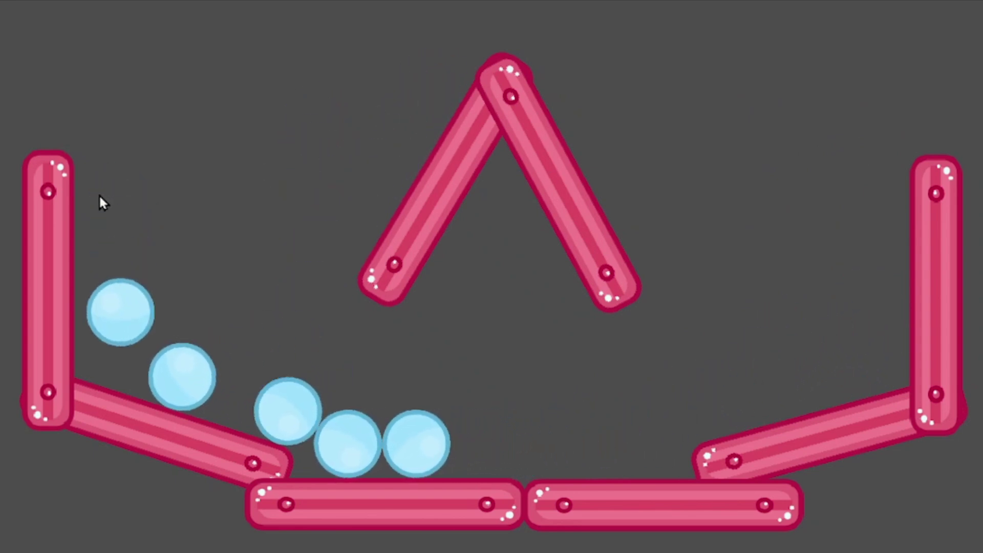
left_click(568, 325)
left_click(772, 283)
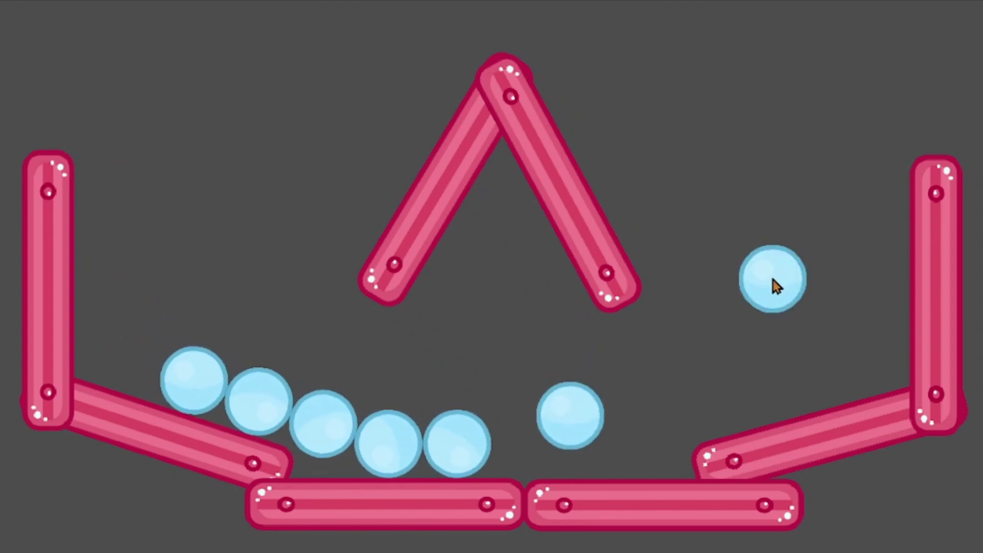
left_click(784, 168)
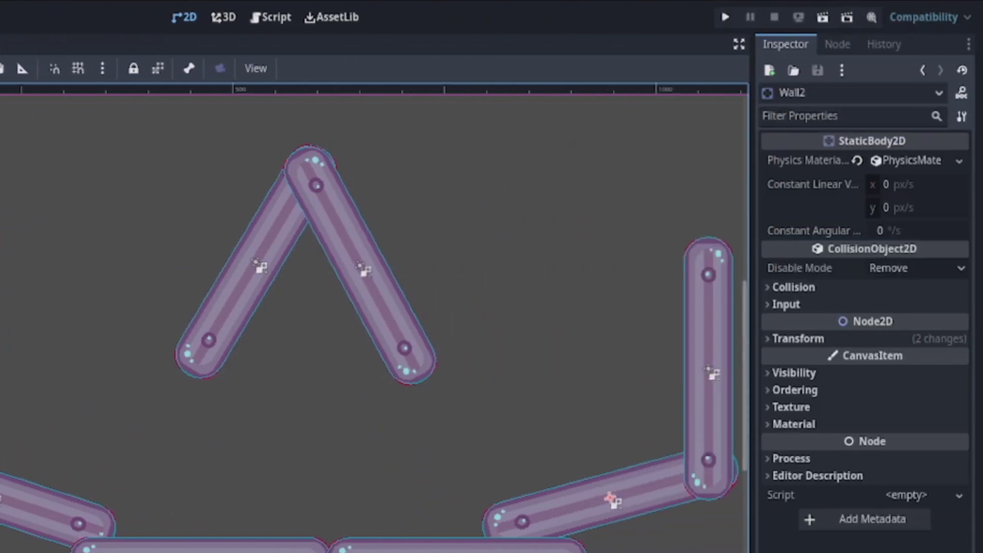
Check Wall2's physics material and clear its Constant Linear Velocity y value
left_click(892, 159)
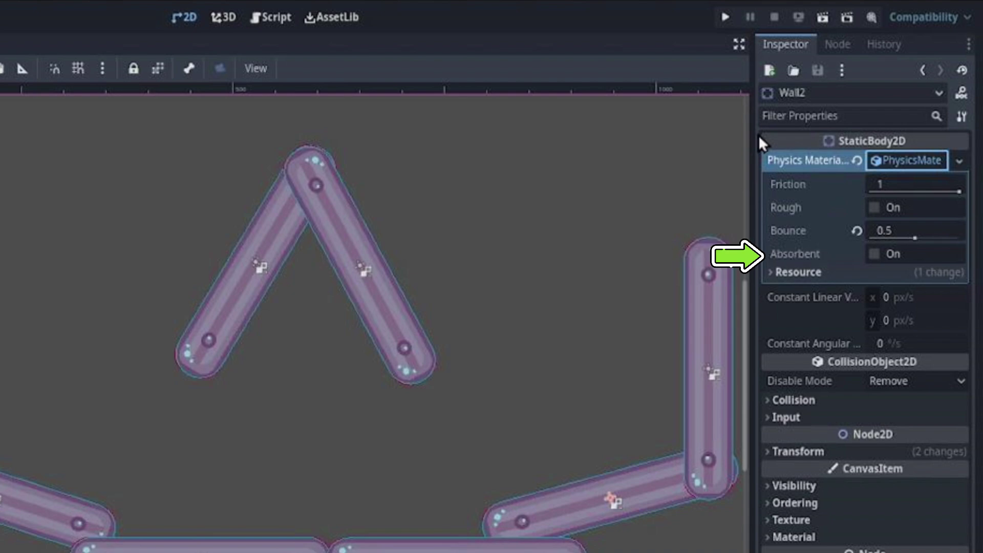
left_click(896, 161)
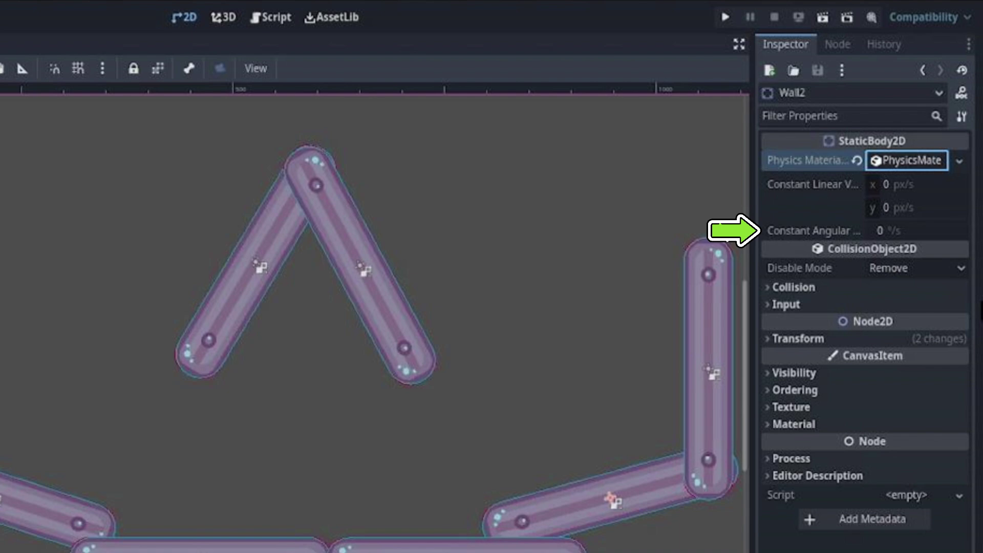
left_click(913, 205)
key("BackSpace")
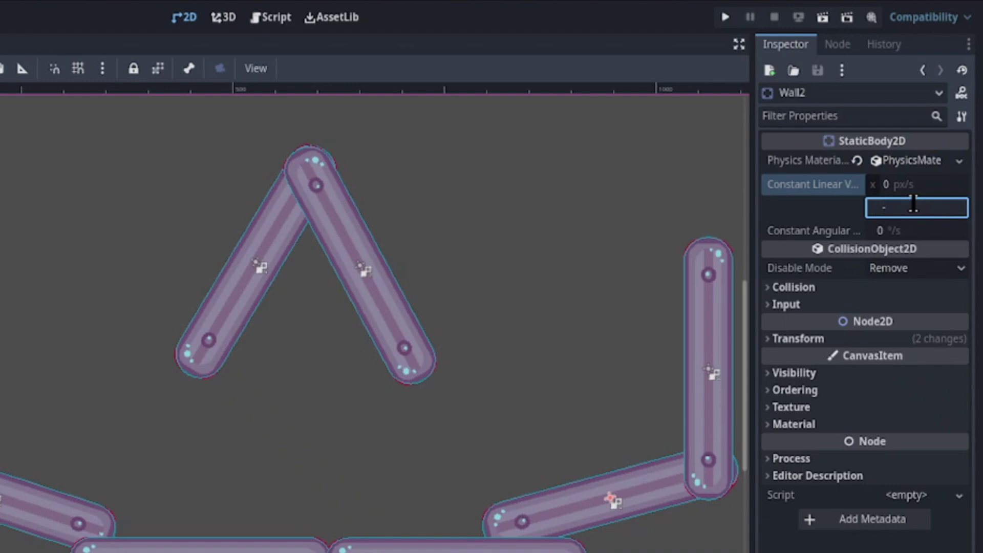
Set Wall2's y velocity to 500, spawn a test ball, then open the Ball scene
type("500")
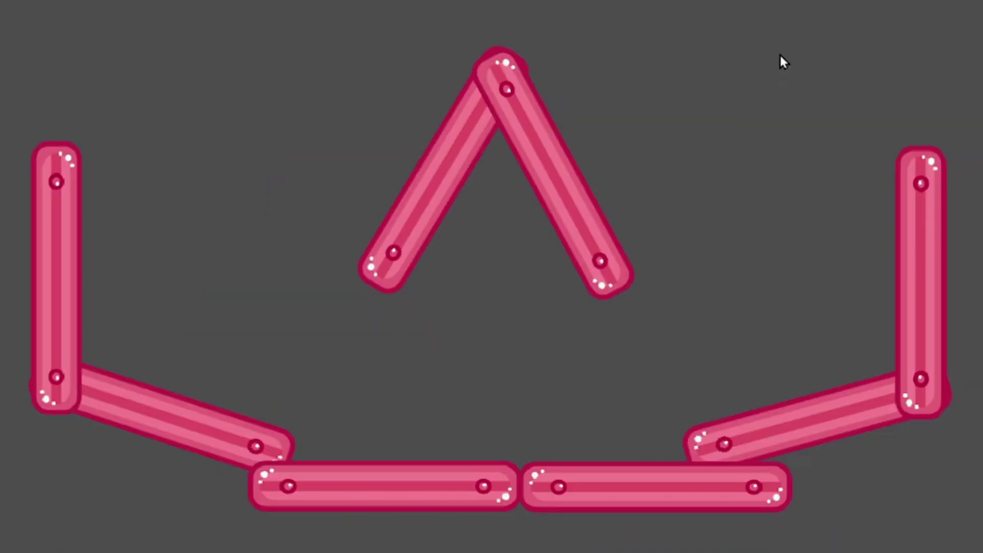
left_click(779, 53)
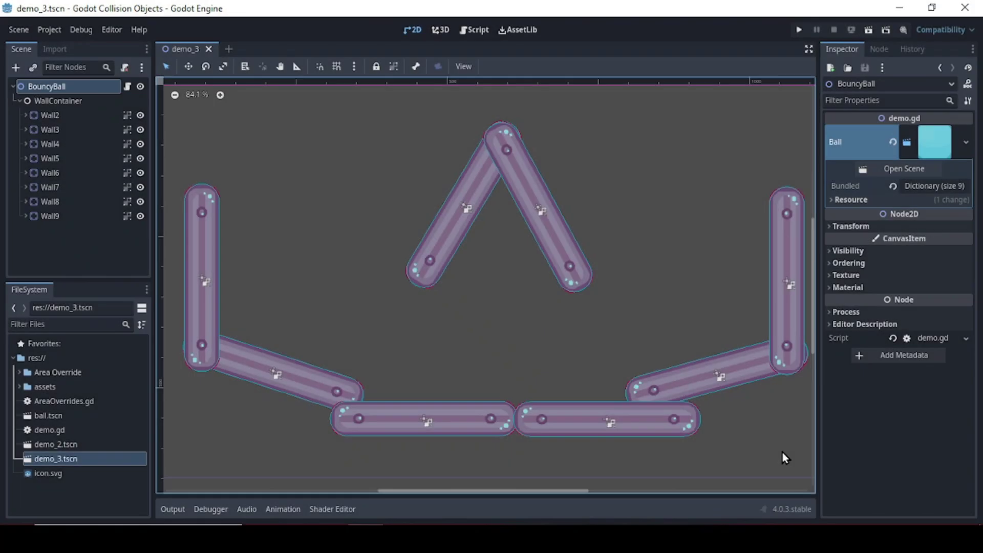
left_click(883, 168)
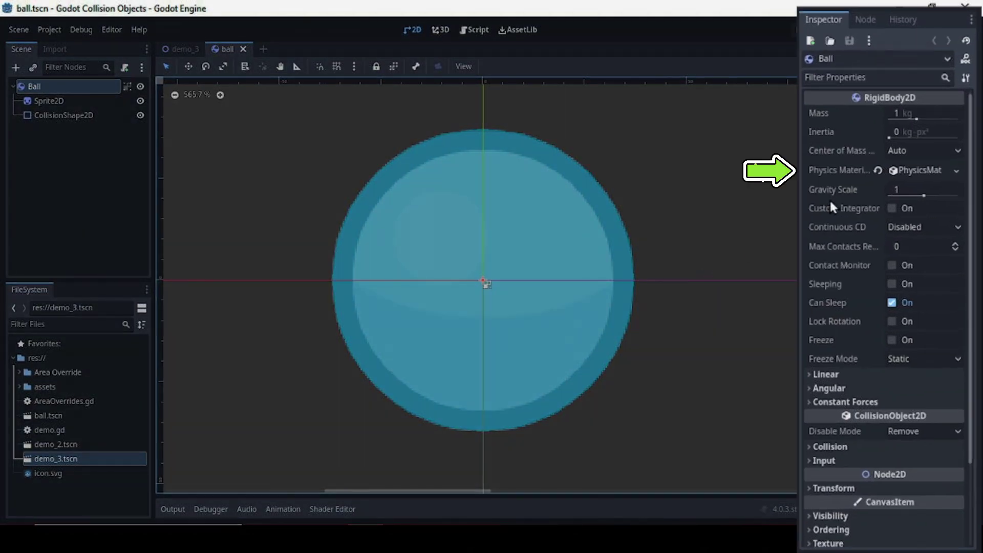
Enable the Ball's Contact Monitor with Max Contacts Reported 1 and review its signals
left_click(905, 169)
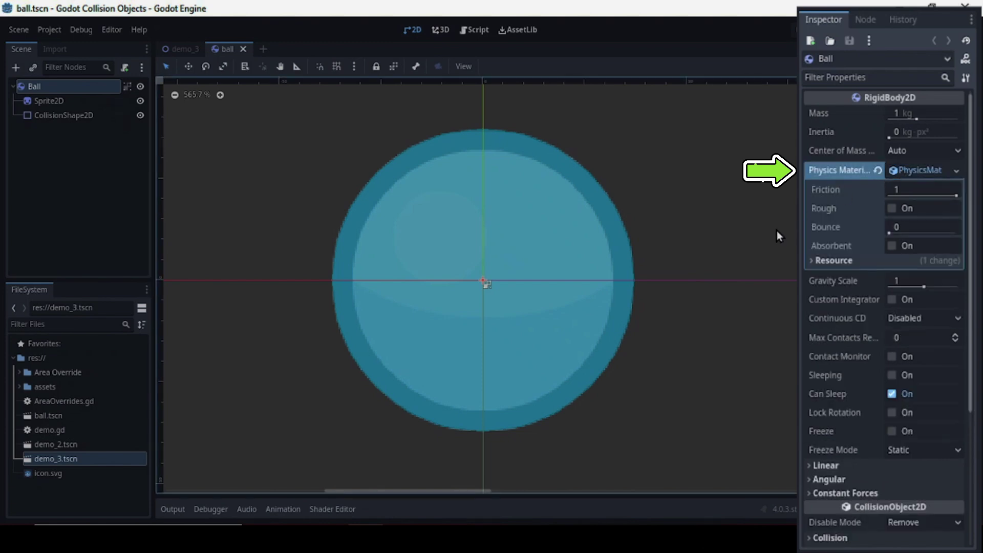
left_click(913, 166)
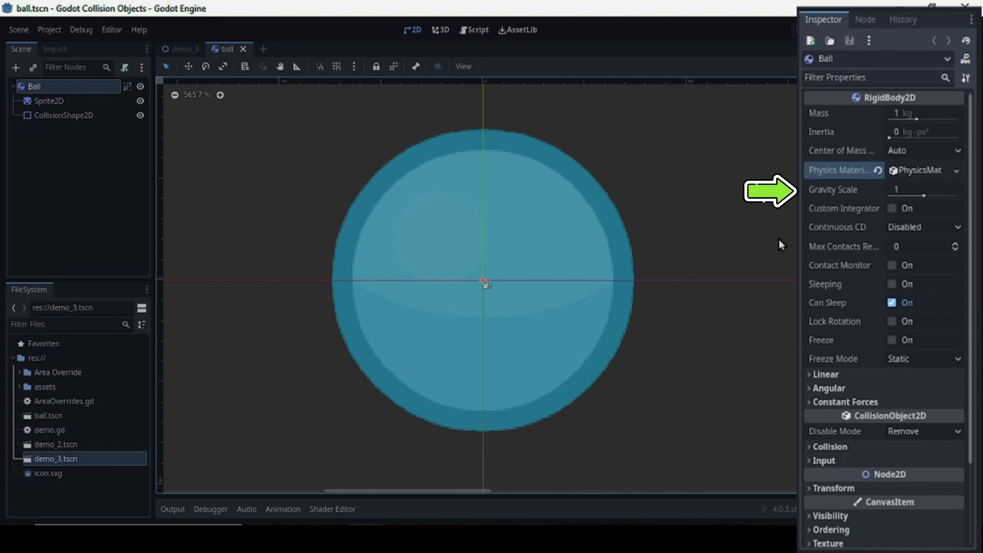
left_click(891, 264)
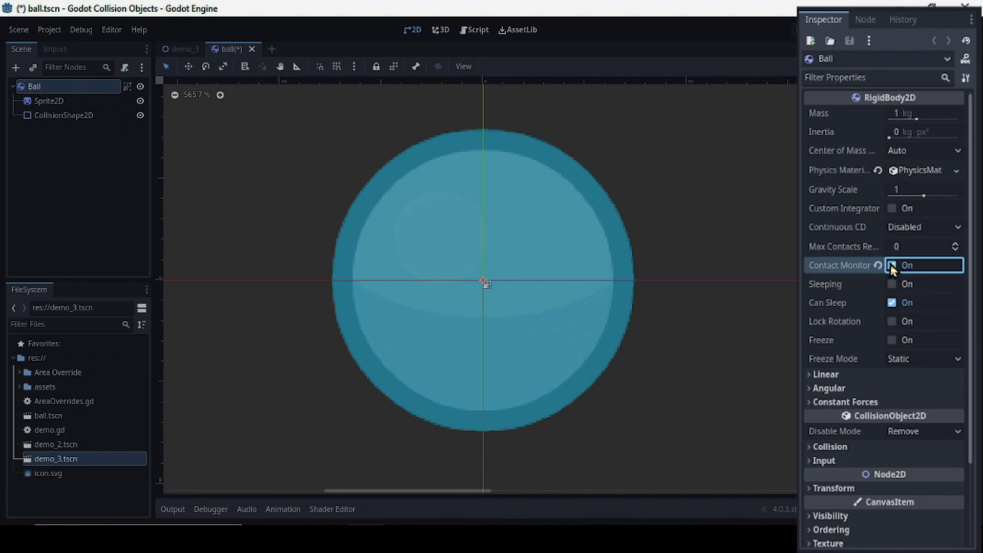
left_click(954, 243)
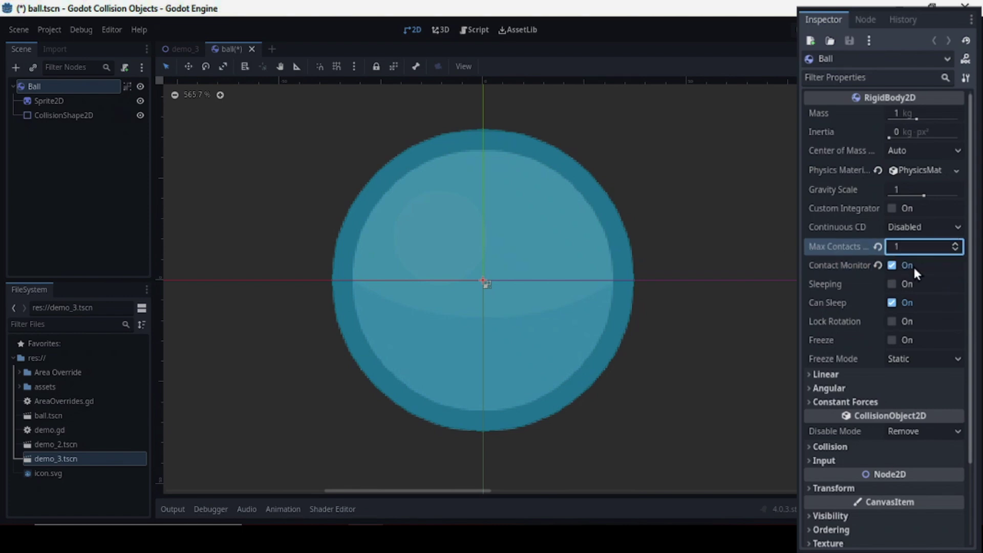
left_click(864, 20)
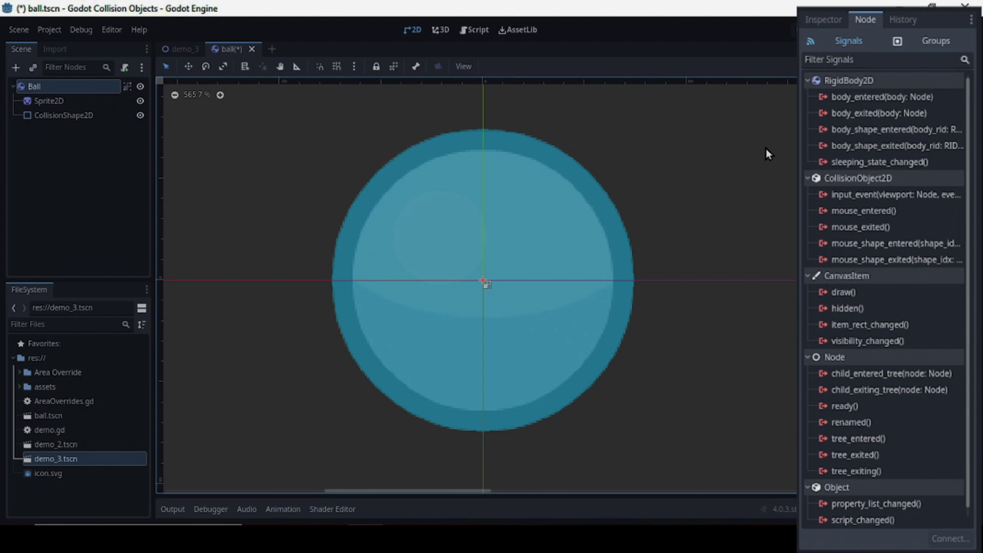
left_click(822, 21)
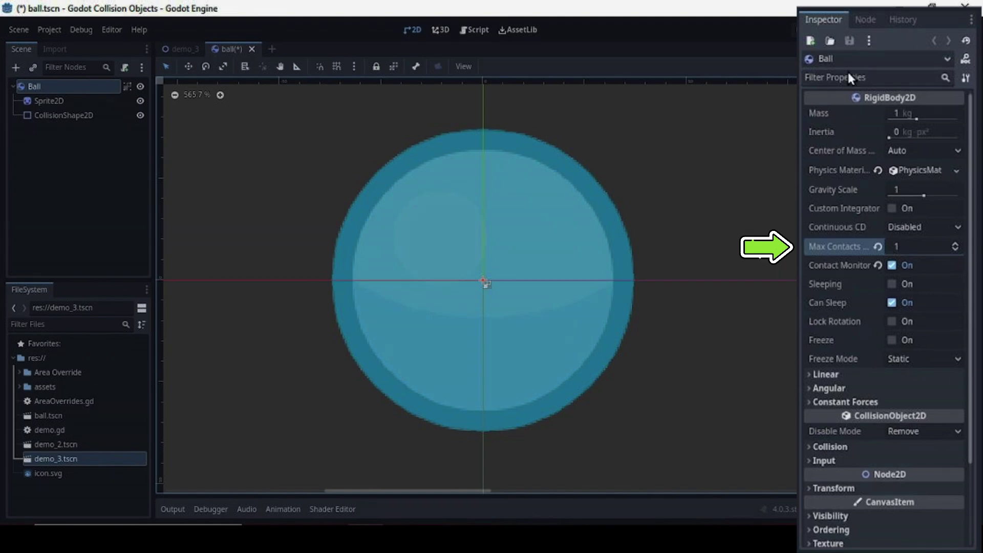
Revert Max Contacts Reported and Contact Monitor to defaults and expand the Linear settings
left_click(877, 246)
left_click(877, 265)
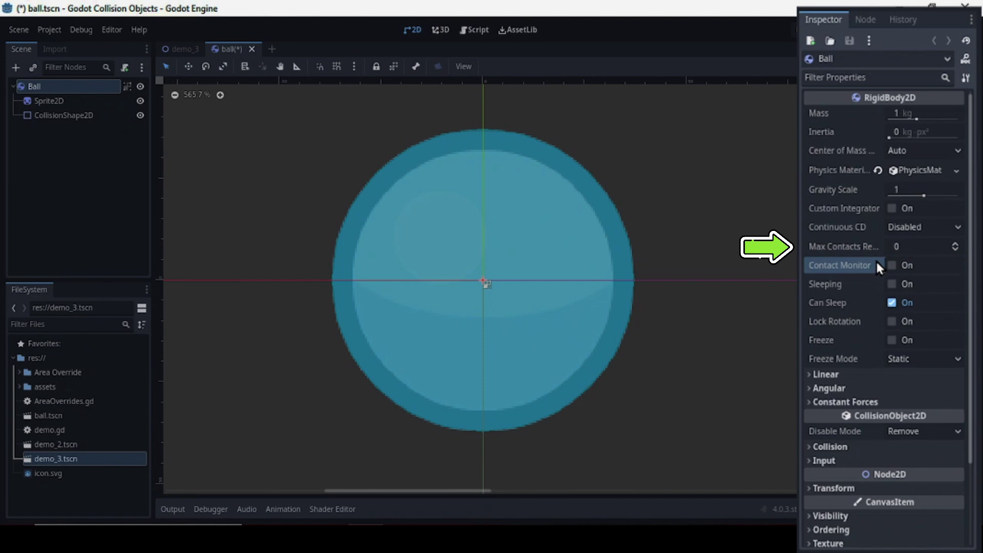
left_click(818, 373)
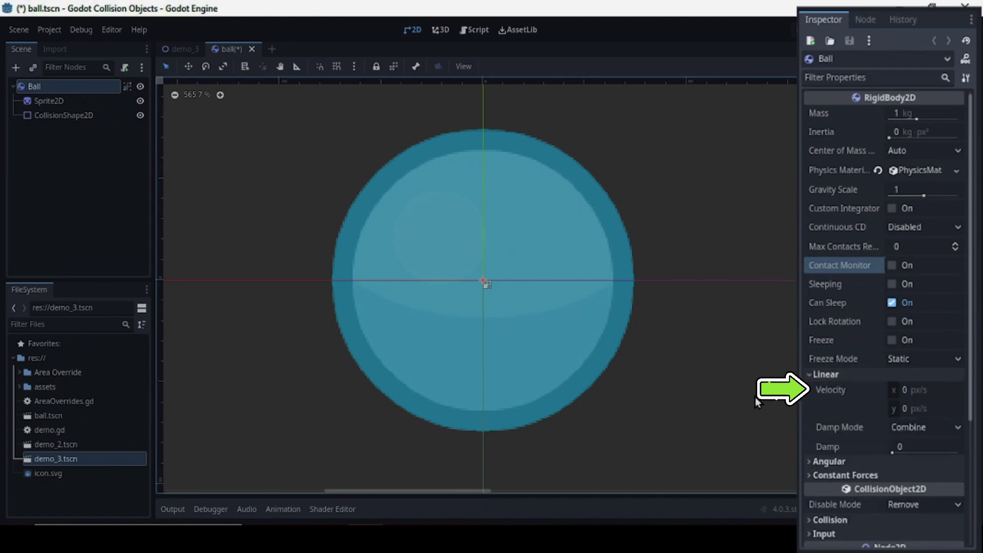
Keep Linear damp mode on Combine, glance at Angular settings, and expand the Collision section
left_click(894, 424)
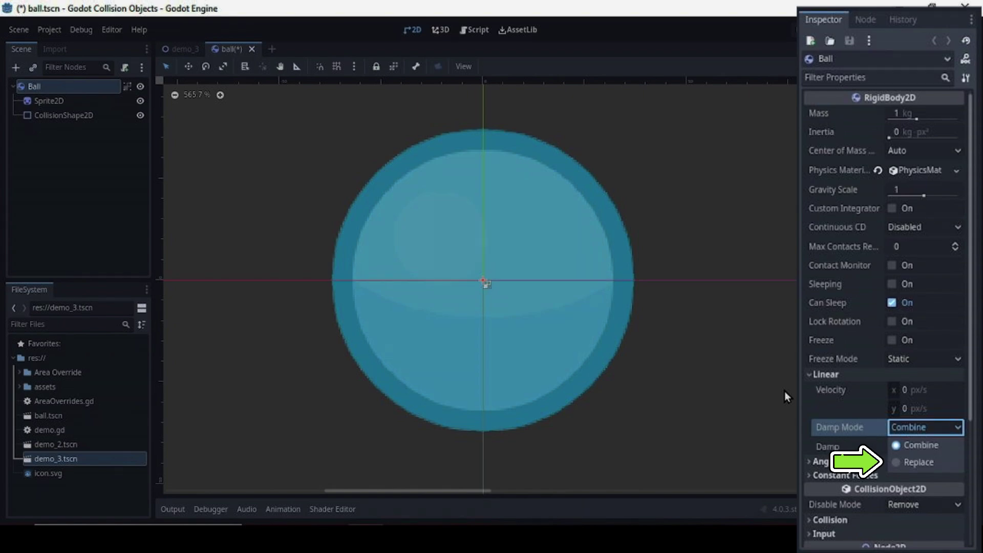
left_click(915, 428)
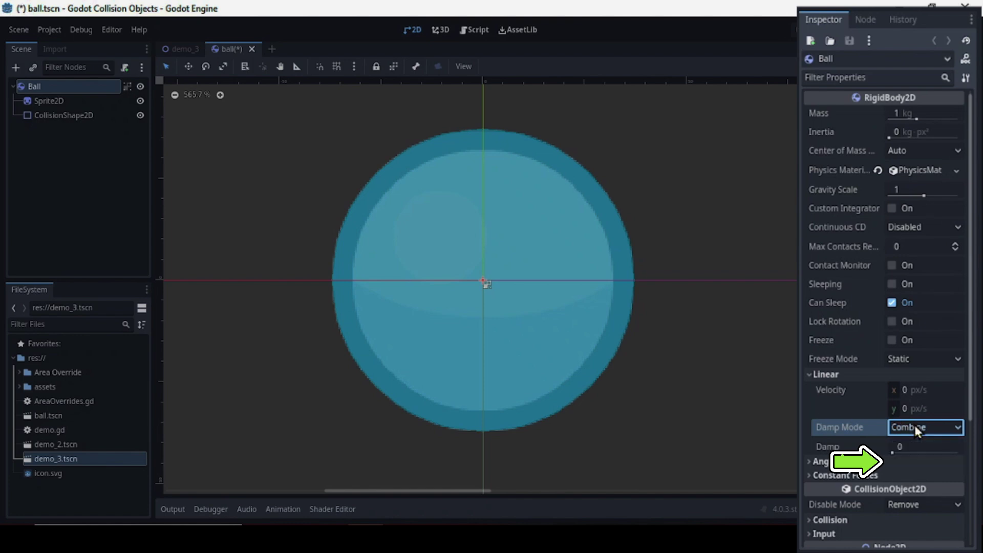
left_click(825, 374)
left_click(825, 387)
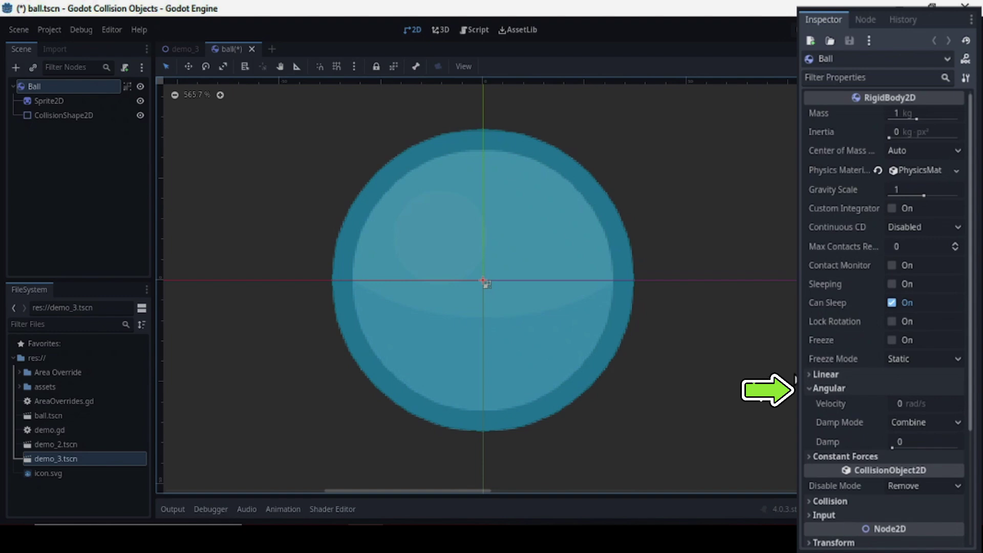
left_click(829, 387)
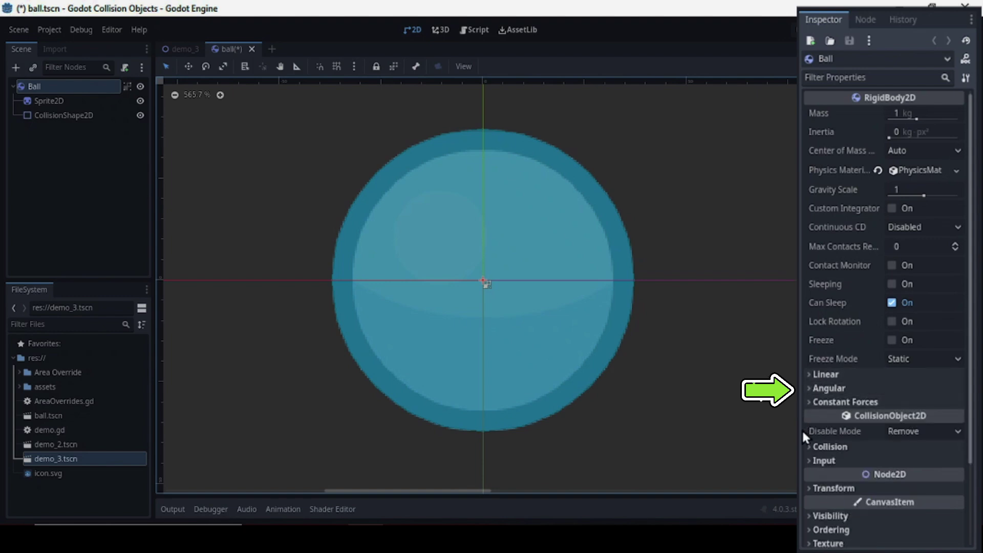
scroll(826, 446, "down", 4)
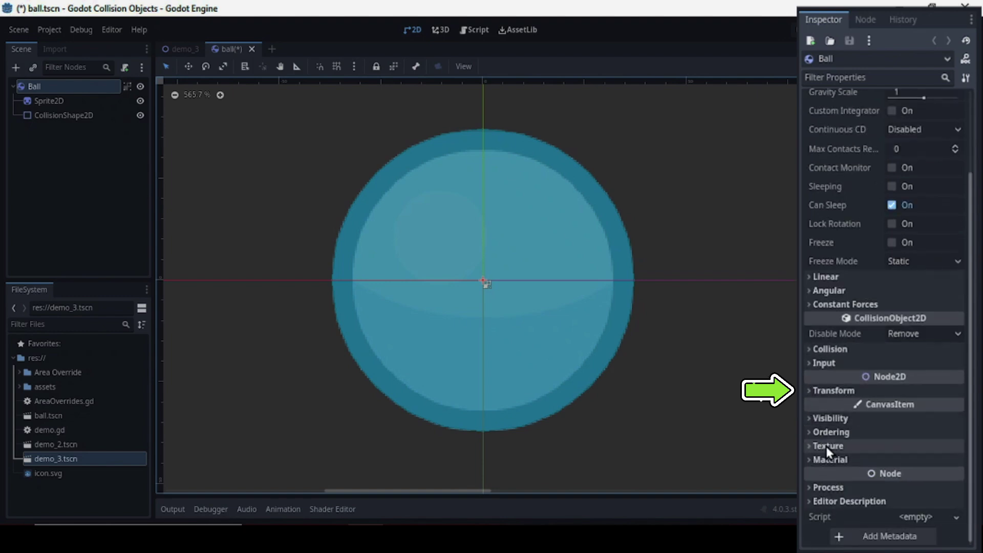
left_click(830, 348)
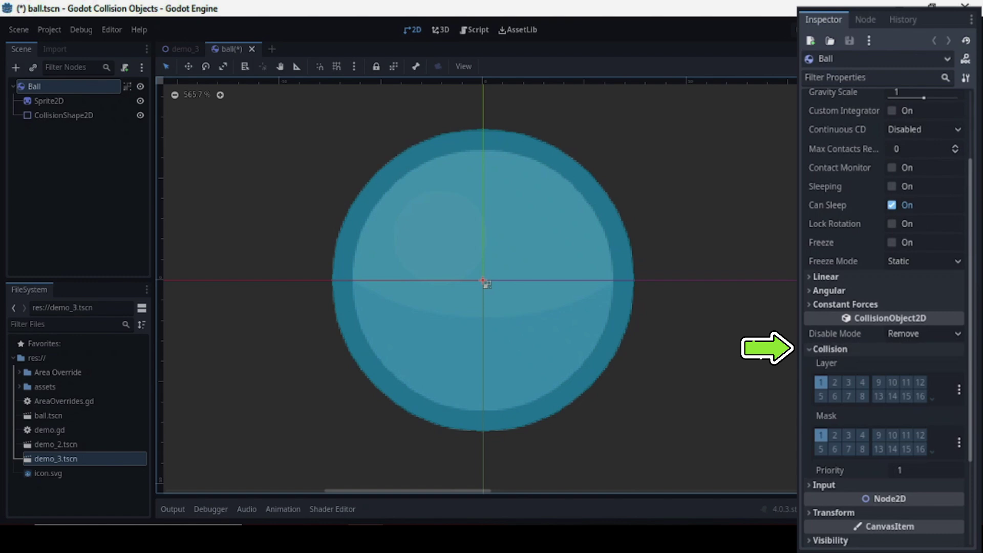
Collapse the Ball's Collision section in the Inspector to hide its layer and mask settings
left_click(822, 349)
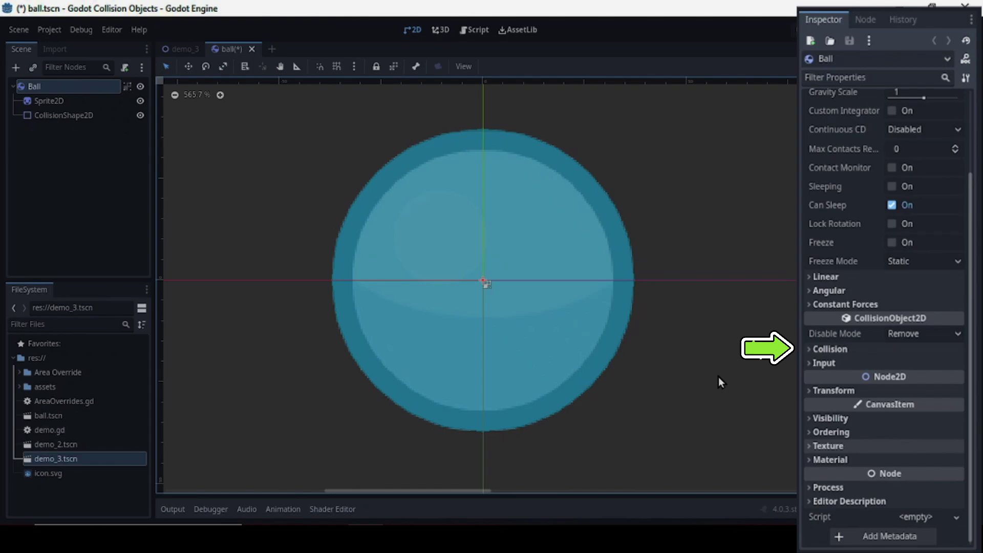